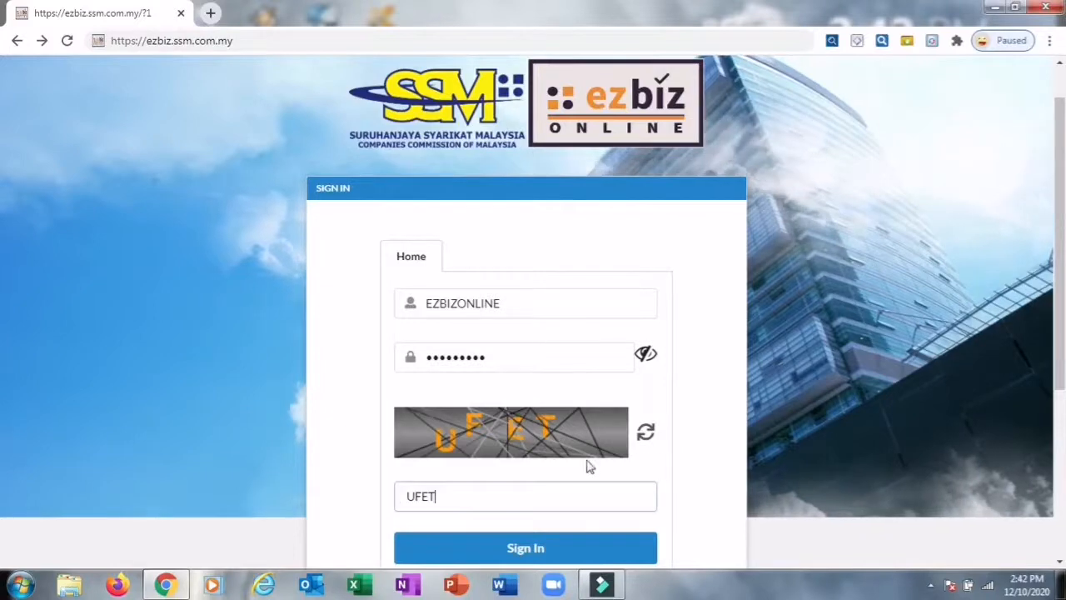
# Step: Sign in with the filled-in credentials and open a New Business registration form
pyautogui.click(525, 550)
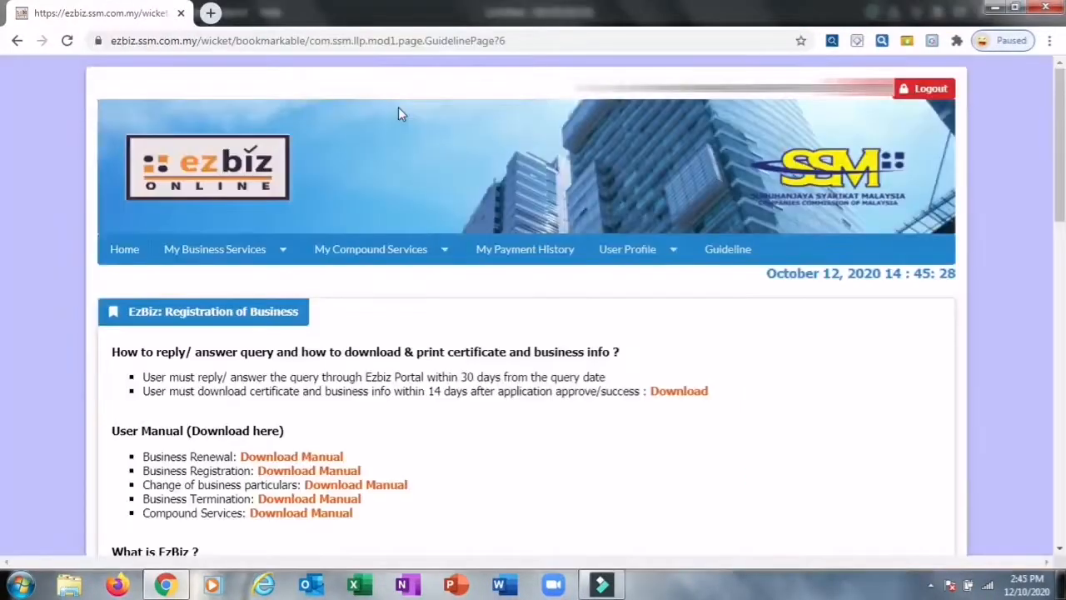
pyautogui.click(275, 258)
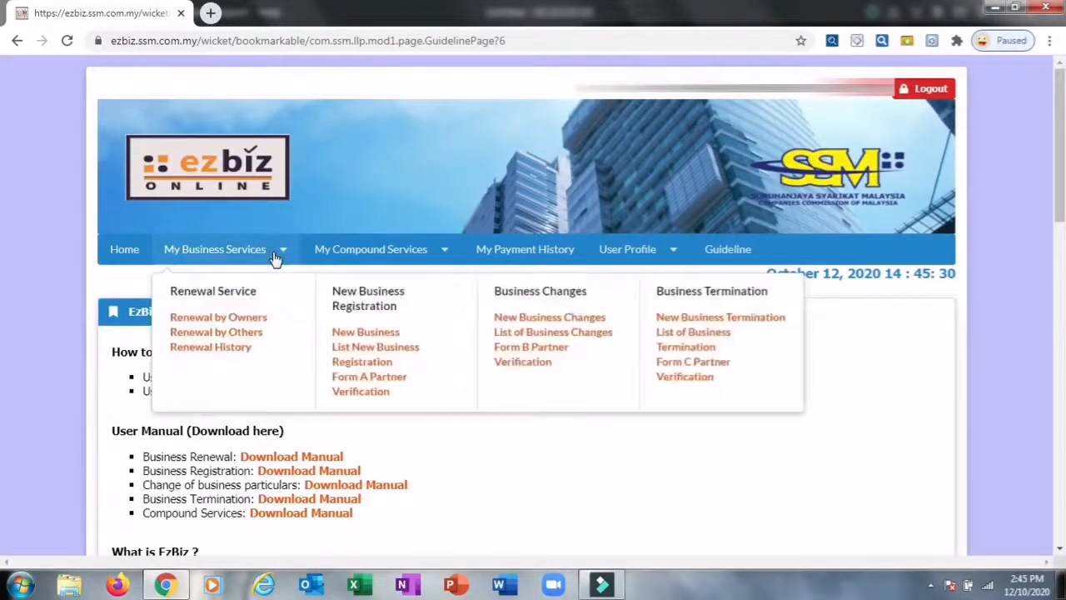
pyautogui.click(350, 334)
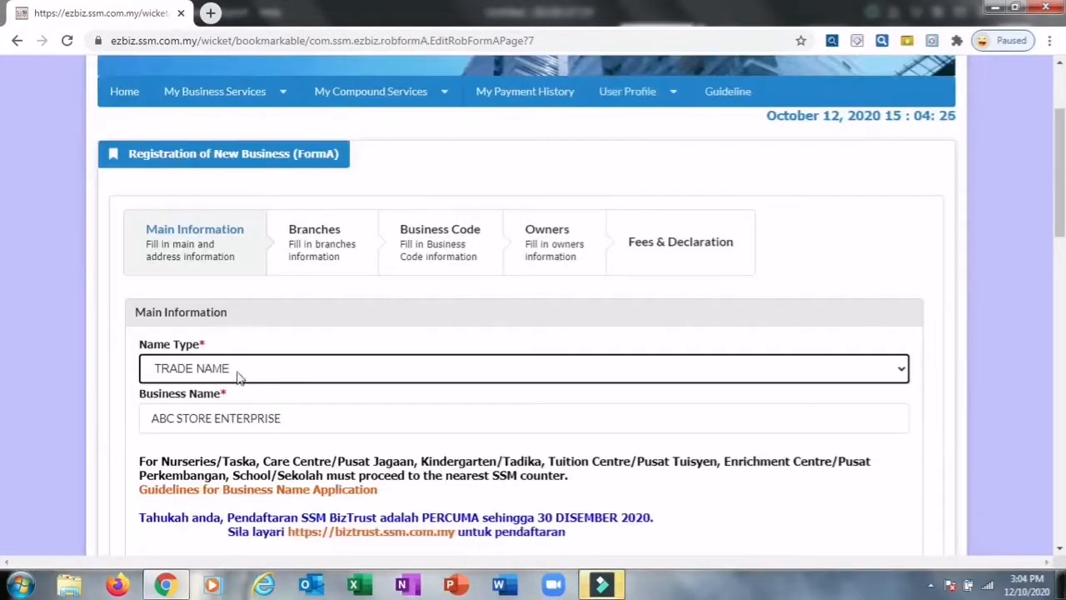
# Step: Choose TRADE NAME as the name type in the main information of the Form A registration
pyautogui.click(238, 375)
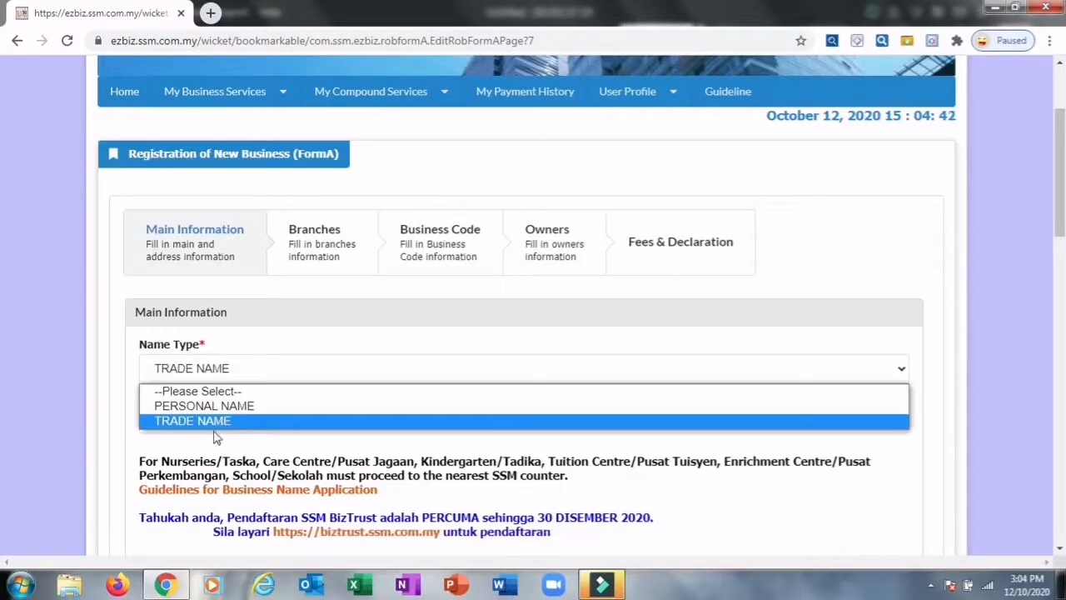
pyautogui.click(200, 421)
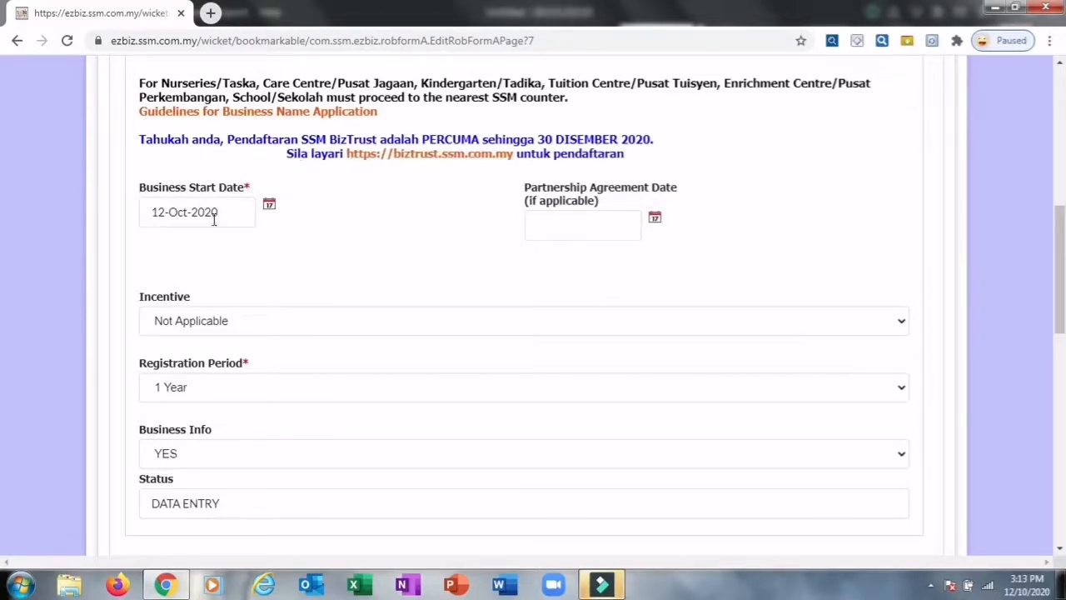
# Step: Set the business start date to 04-Aug-2020 in the main information
pyautogui.click(270, 208)
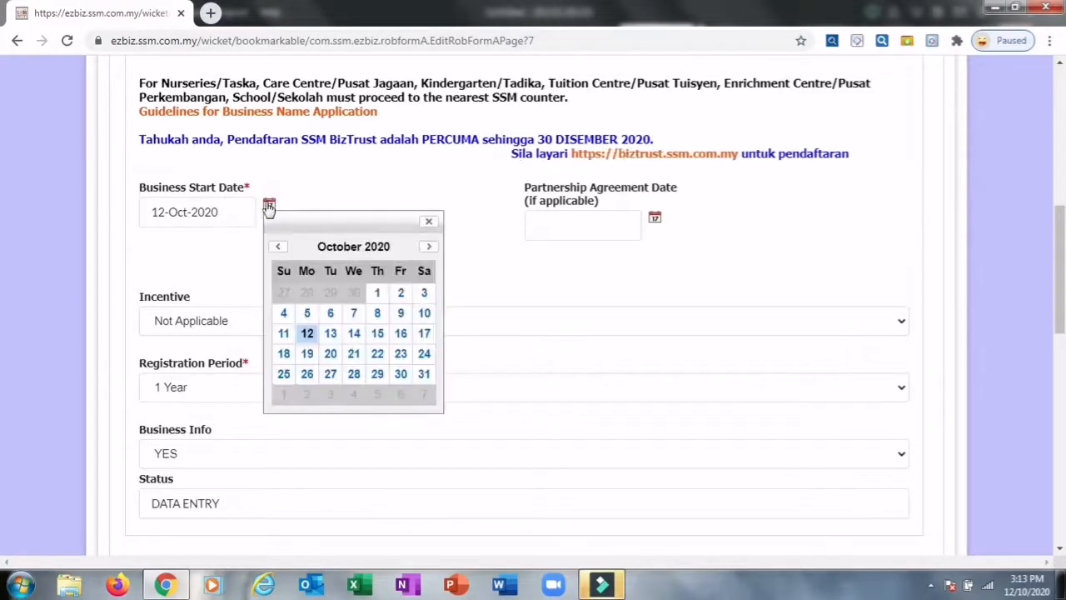
pyautogui.click(278, 249)
pyautogui.click(278, 248)
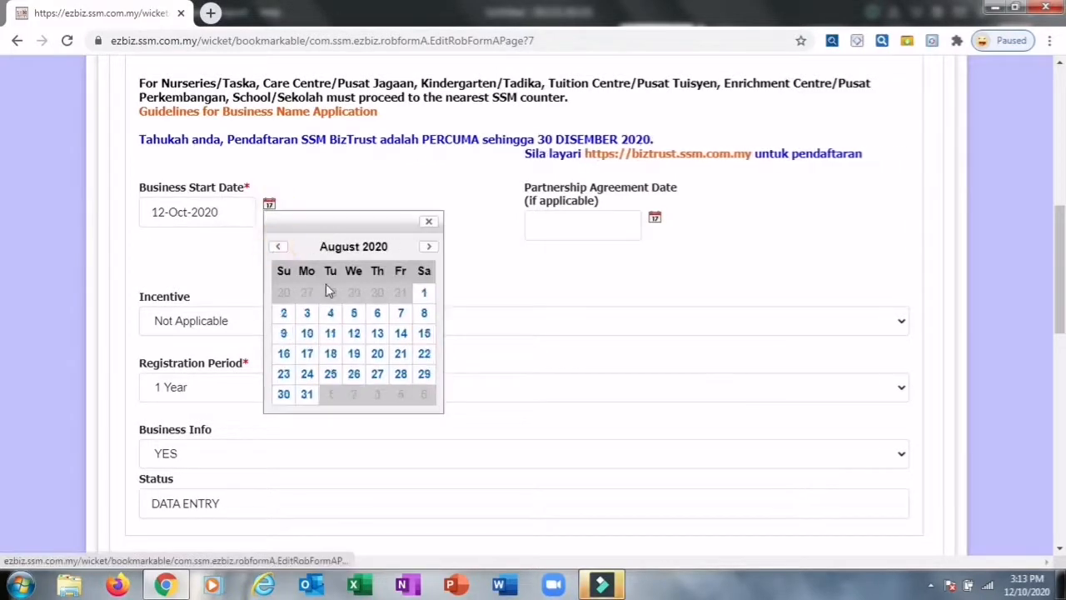
pyautogui.click(330, 313)
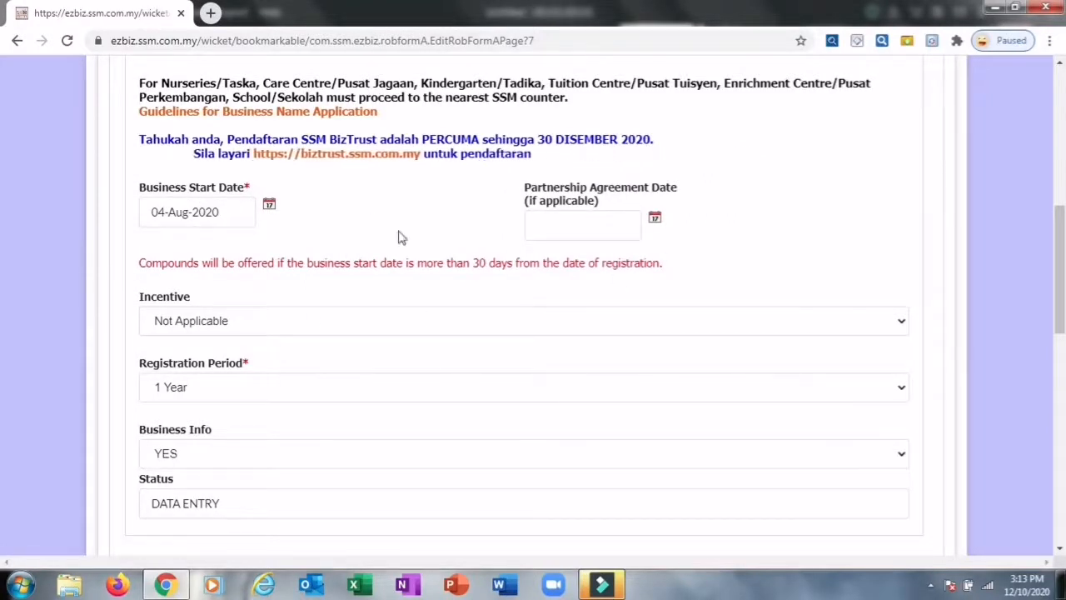
# Step: Change the business start date to 12-Oct-2020
pyautogui.click(269, 205)
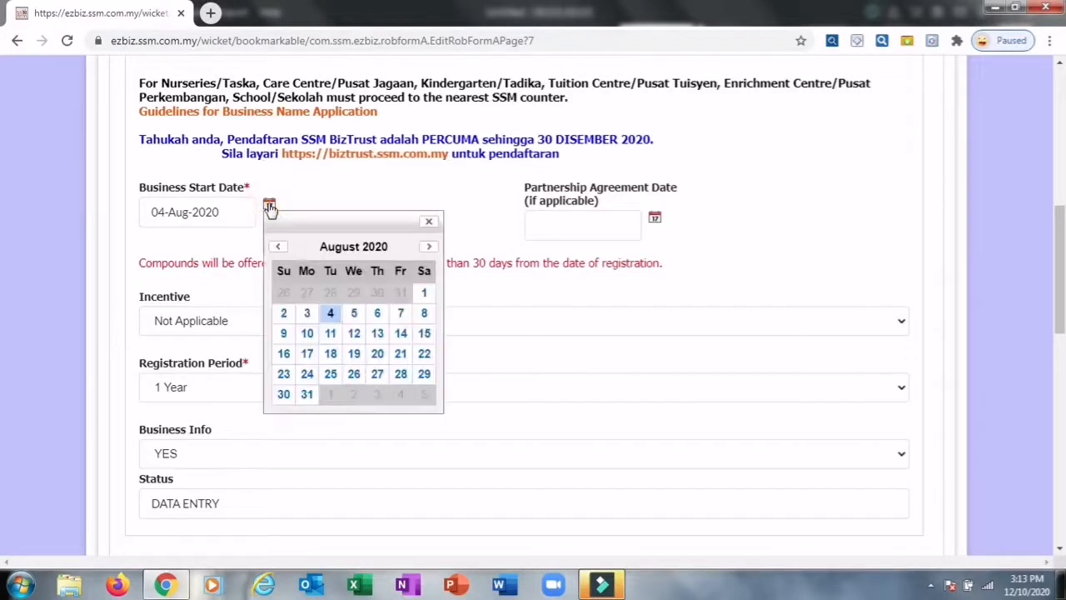
pyautogui.click(427, 249)
pyautogui.click(426, 250)
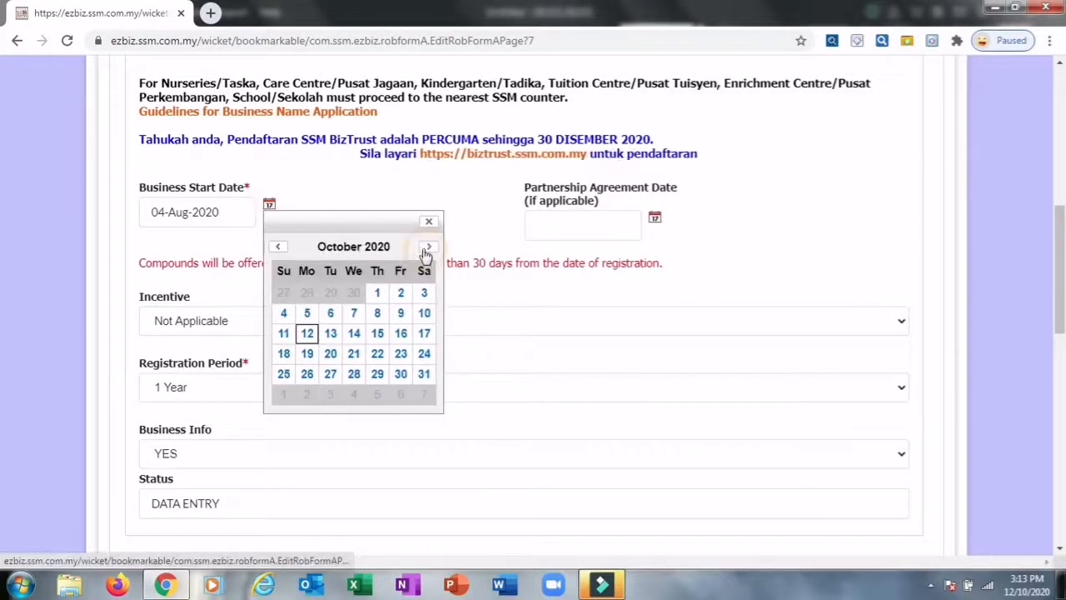
pyautogui.click(306, 333)
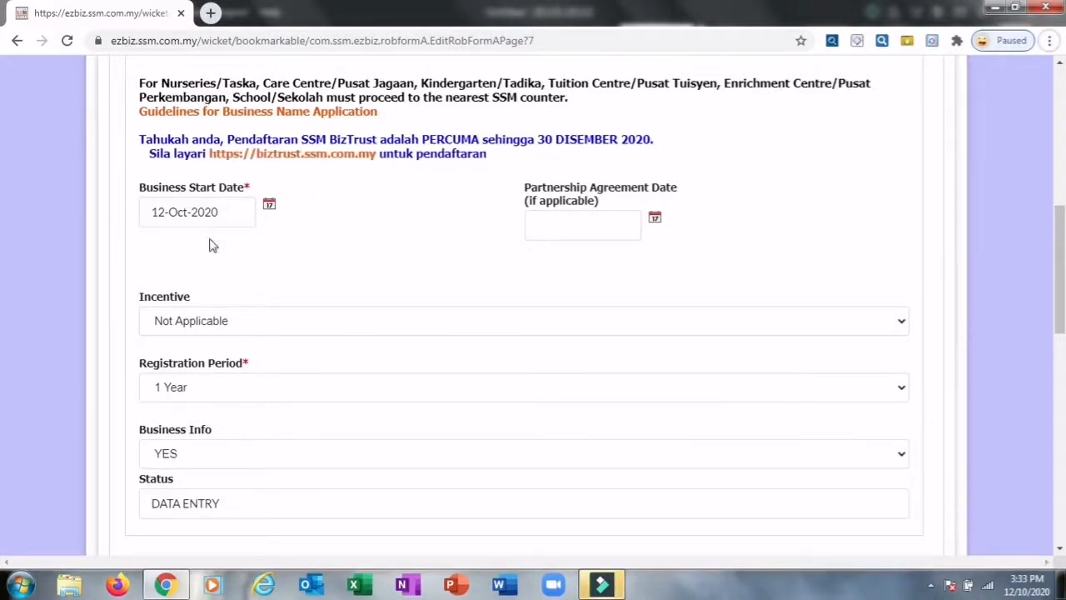
# Step: Set the incentive to Not Applicable and the registration period to 1 Year
pyautogui.click(197, 327)
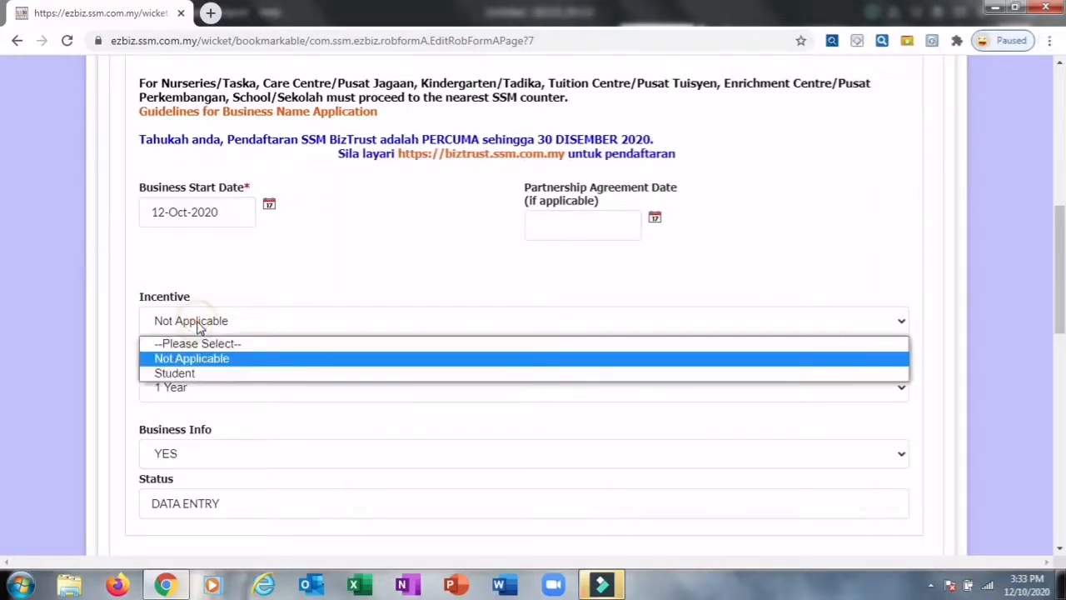
pyautogui.click(193, 374)
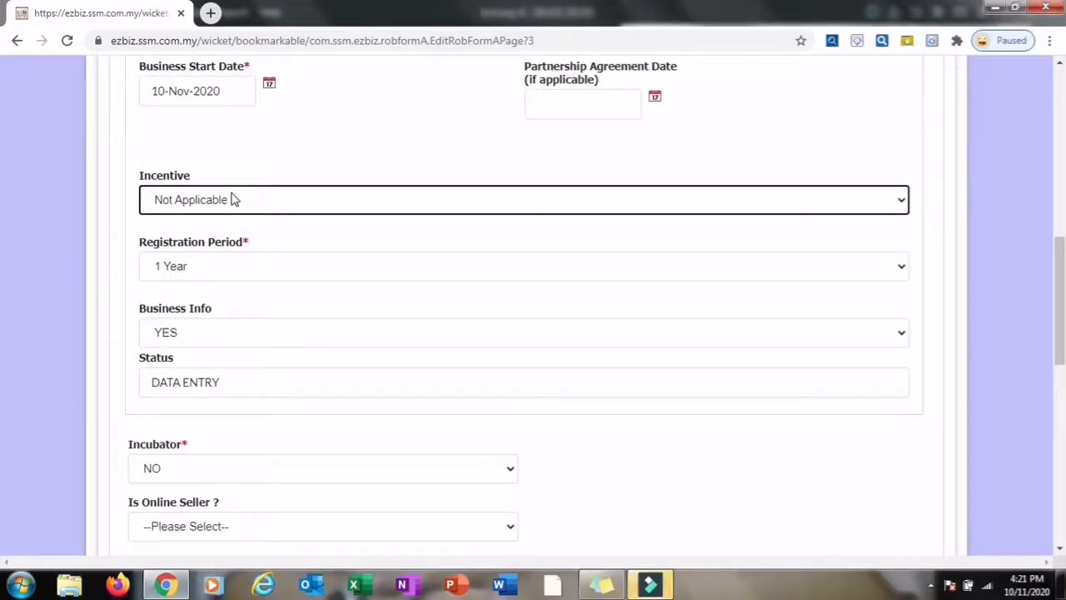
pyautogui.click(233, 200)
pyautogui.click(185, 242)
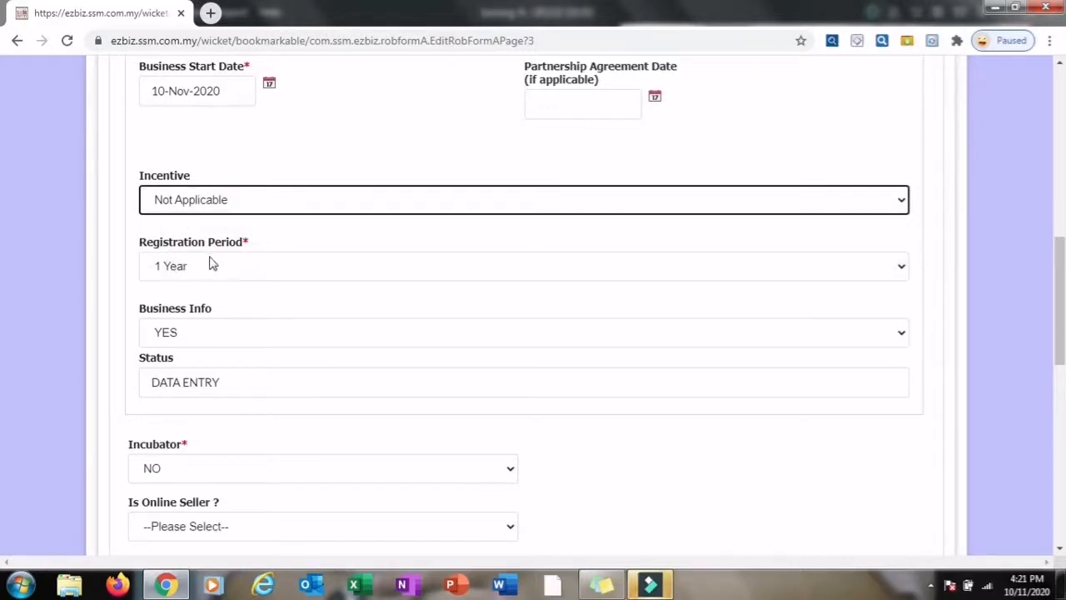
pyautogui.click(208, 276)
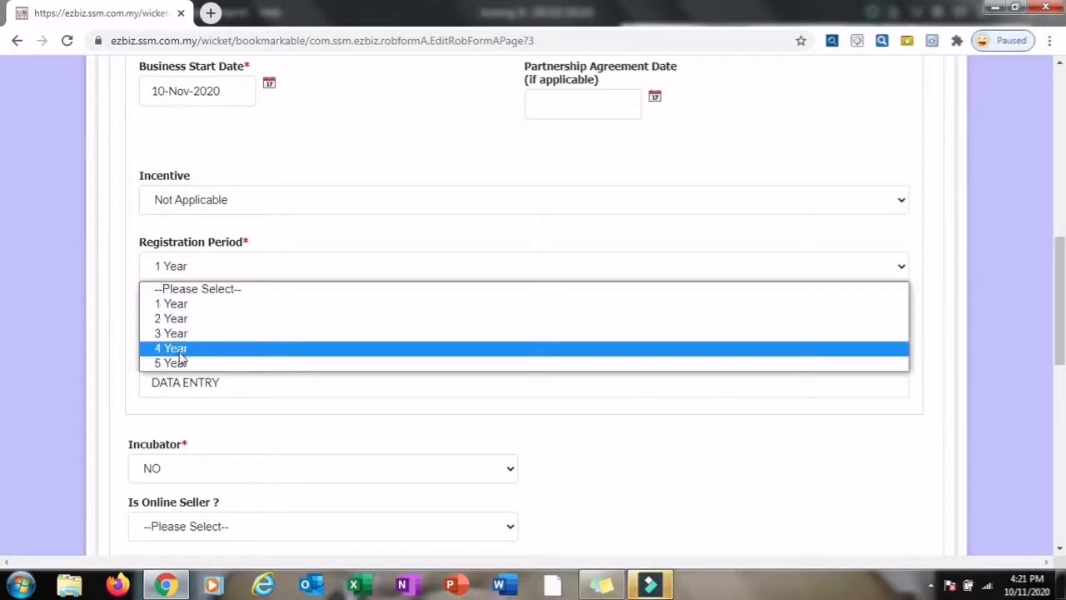
pyautogui.click(185, 304)
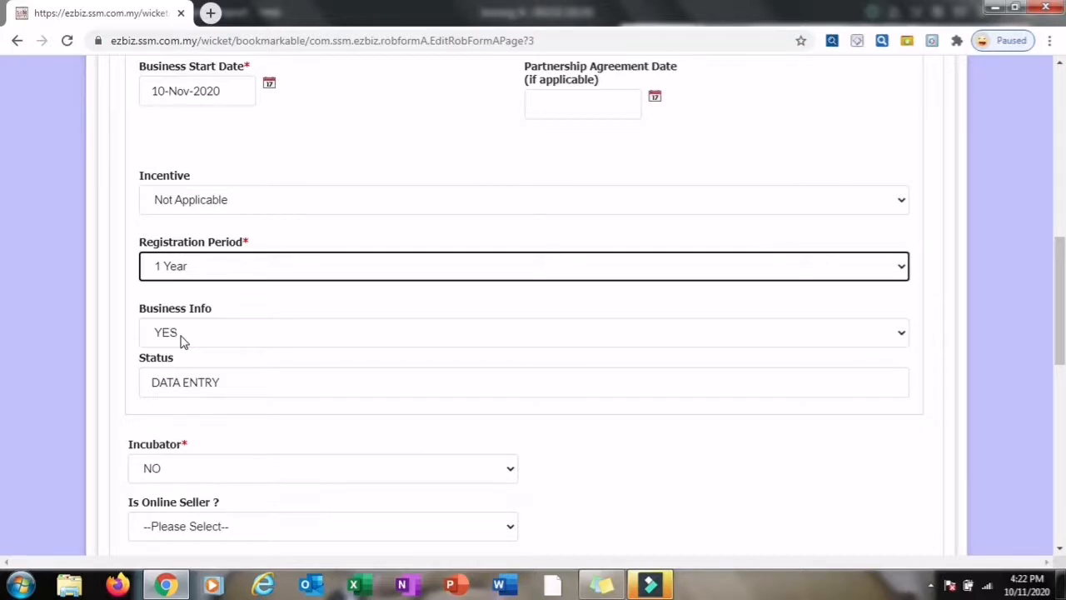
# Step: Try NO for the Business Info option, and set it back to YES
pyautogui.click(184, 337)
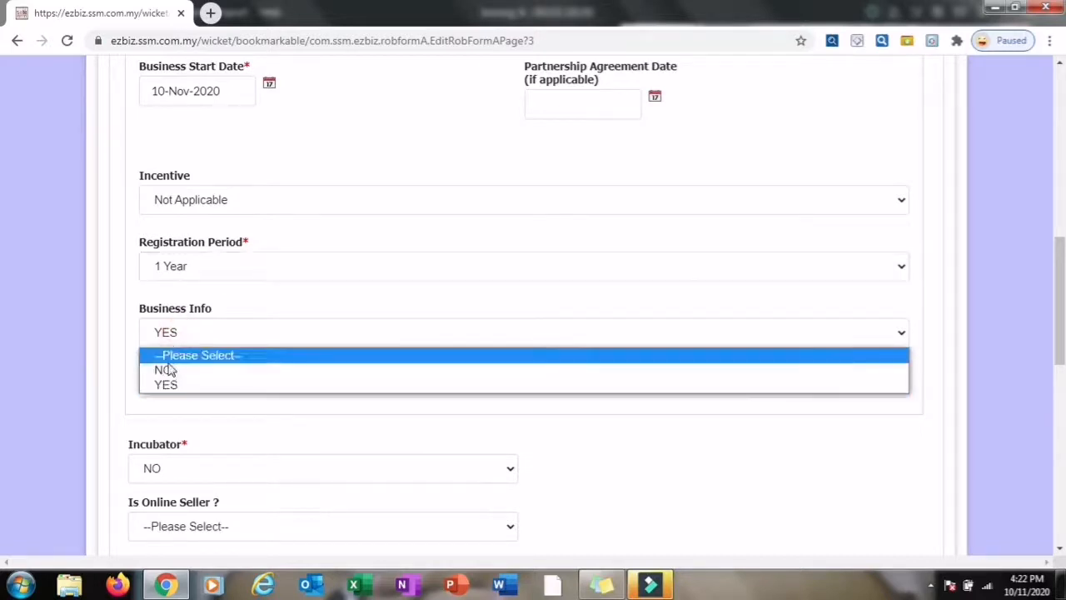
pyautogui.click(164, 371)
pyautogui.click(185, 327)
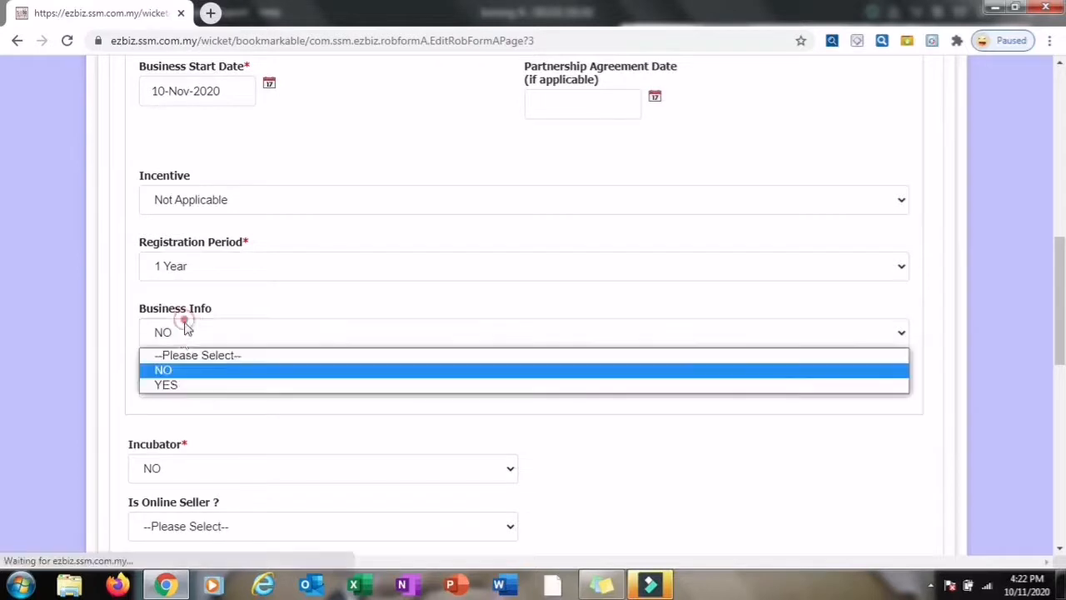
pyautogui.click(166, 385)
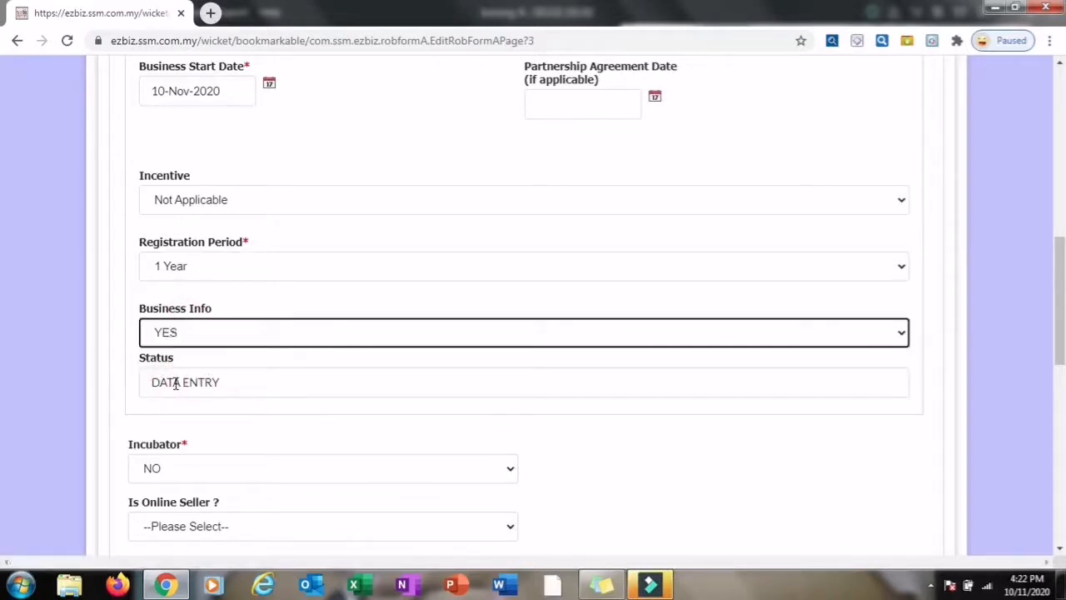
# Step: Select NO for the Incubator field below the main information
pyautogui.click(164, 467)
pyautogui.click(164, 467)
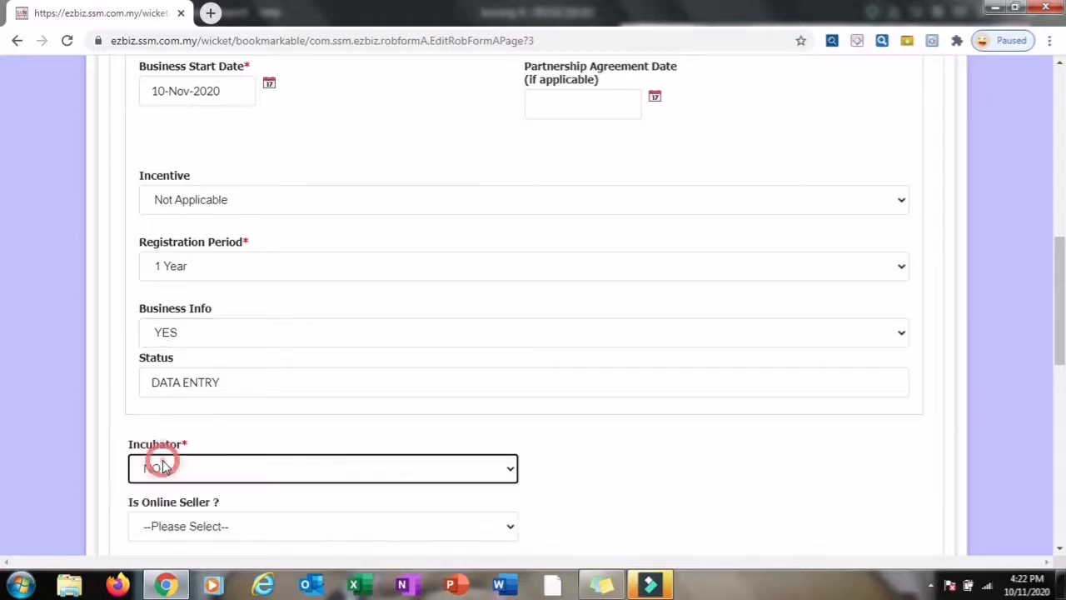
pyautogui.click(172, 525)
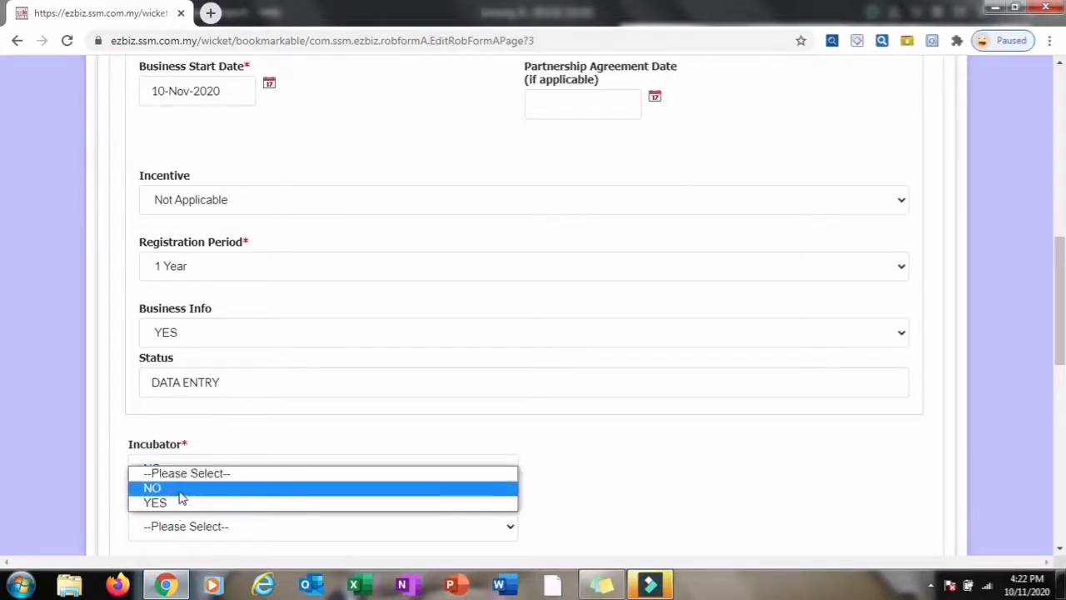
pyautogui.click(179, 489)
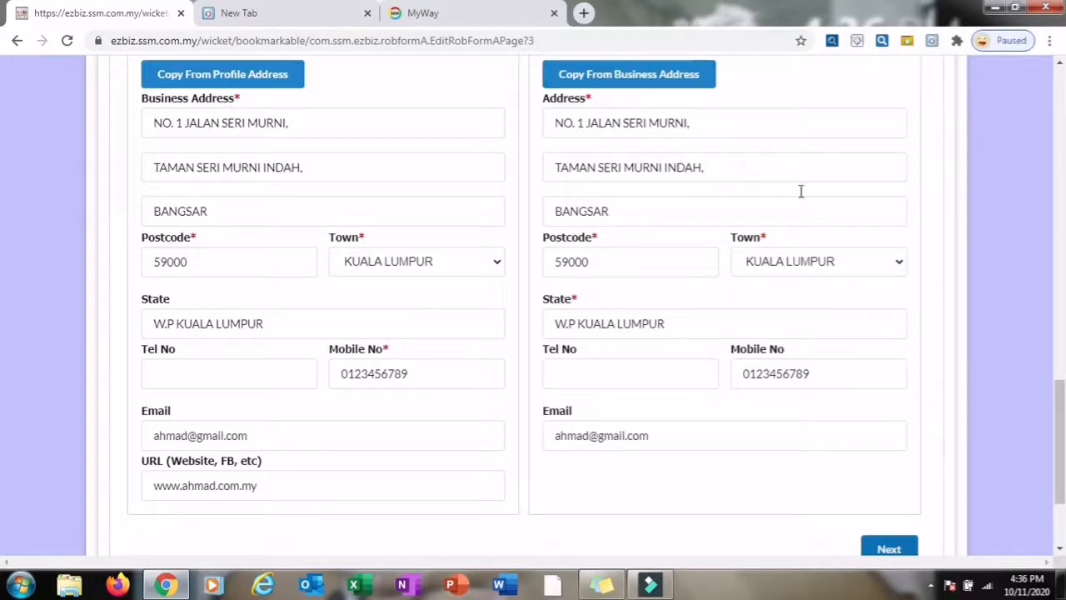
# Step: Proceed from the main information through the Branches section without adding a branch, on to the Business Code section
pyautogui.click(888, 550)
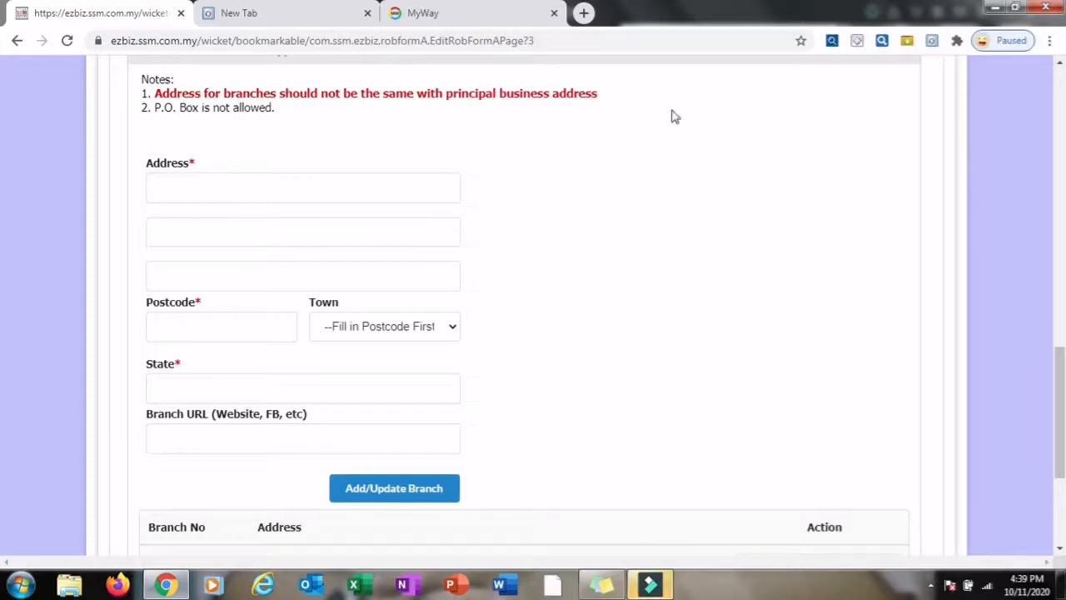
pyautogui.moveTo(610, 95); pyautogui.dragTo(141, 93)
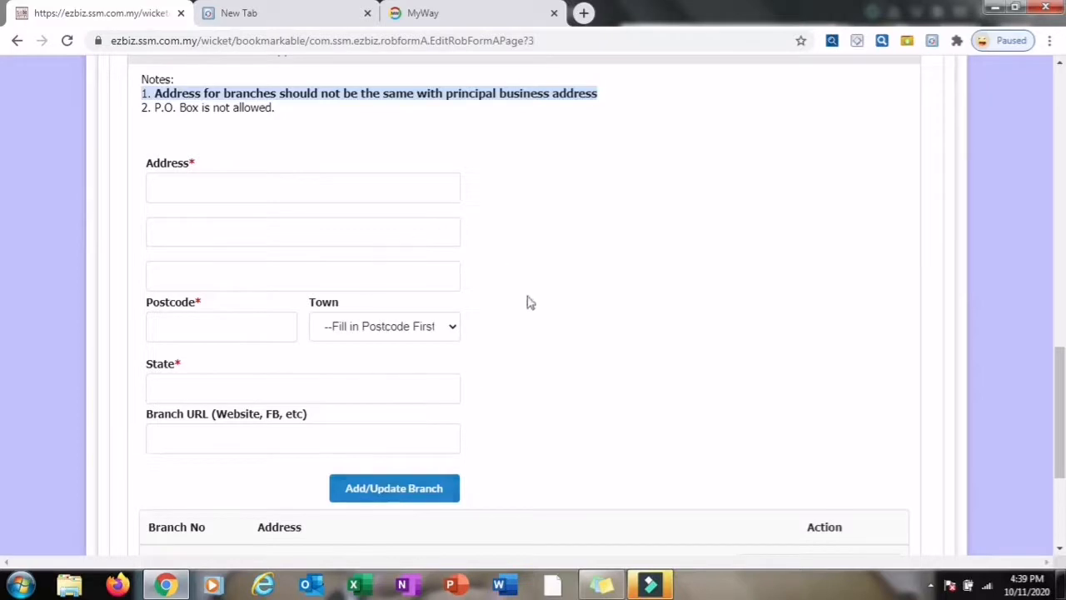
pyautogui.scroll(-3, 664, 350)
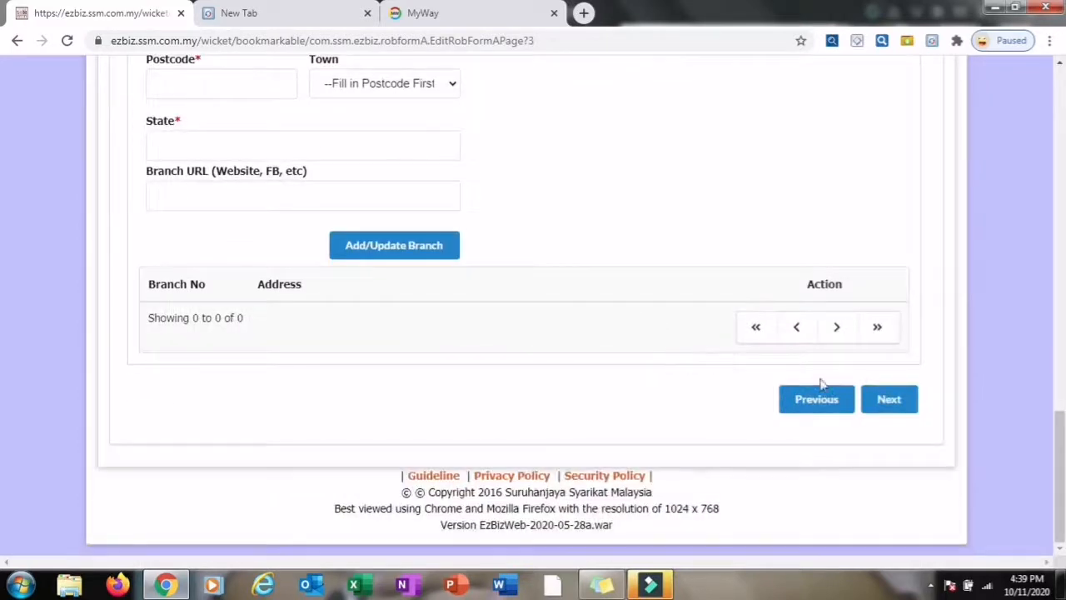
pyautogui.click(885, 399)
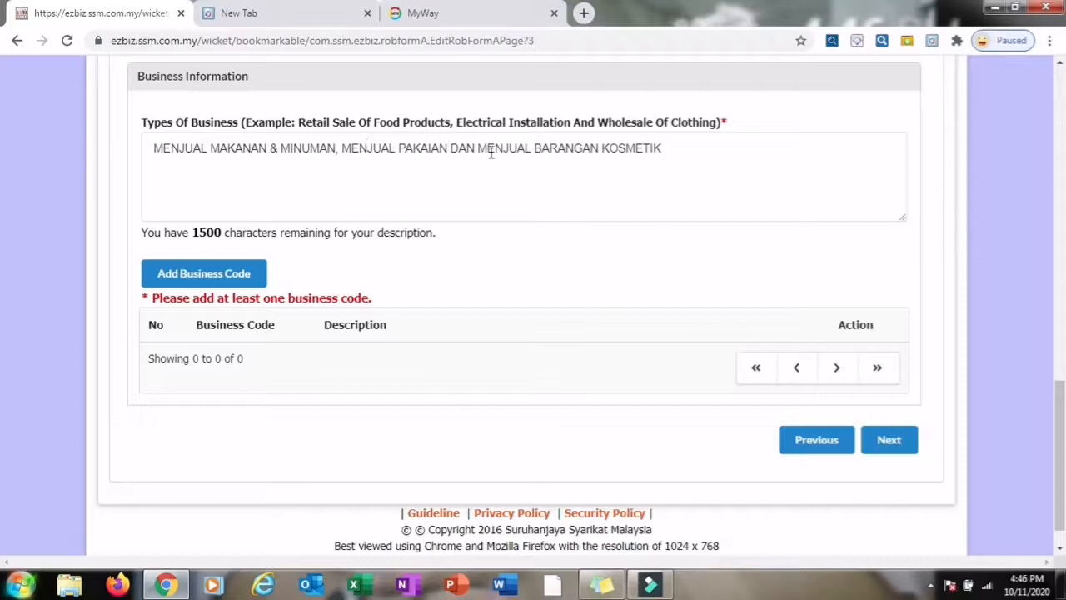
# Step: Search the business codes for MAKAN and add code 01253 (Growing of edible nuts) to the registration
pyautogui.click(568, 177)
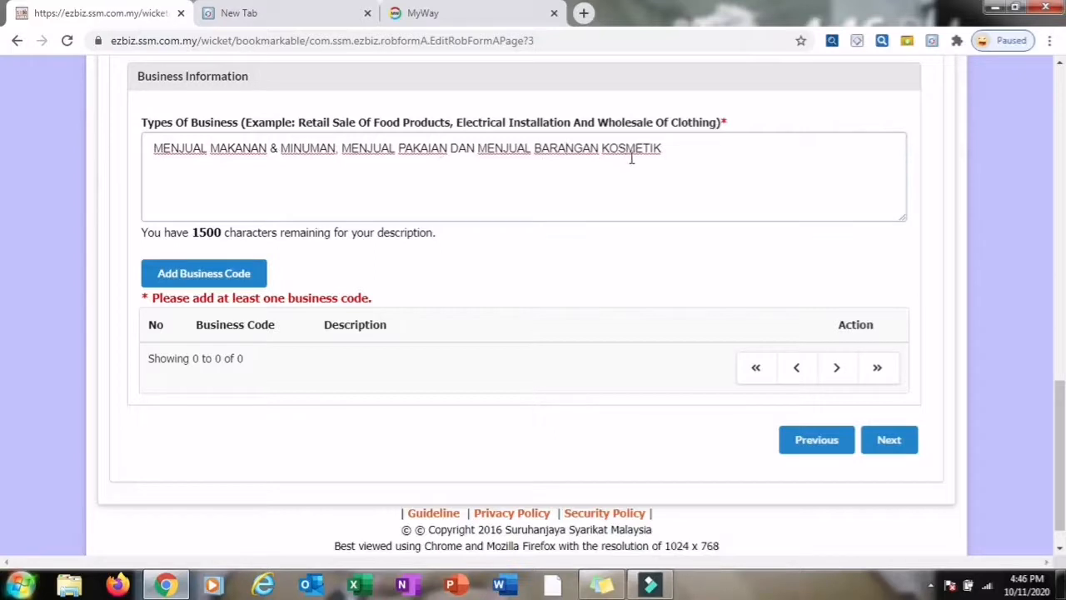
pyautogui.click(189, 284)
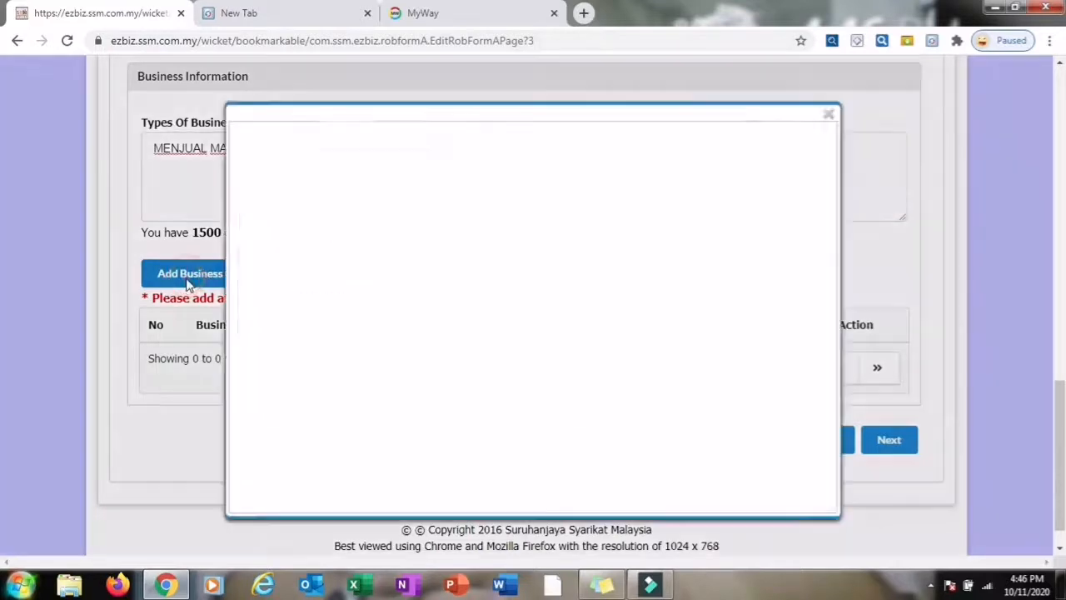
pyautogui.click(257, 164)
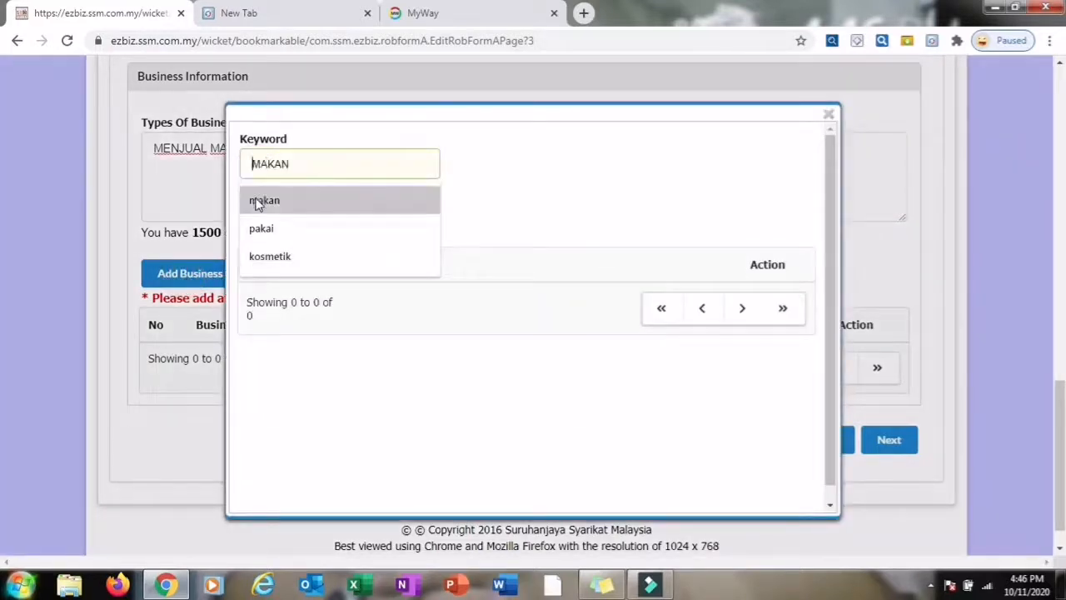
pyautogui.click(258, 202)
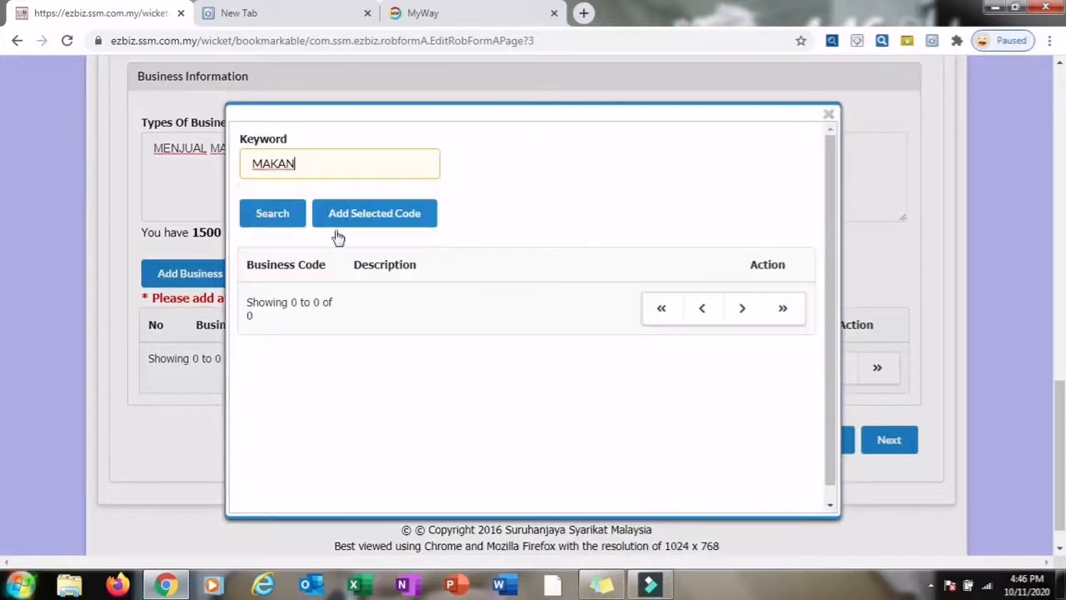
pyautogui.click(265, 218)
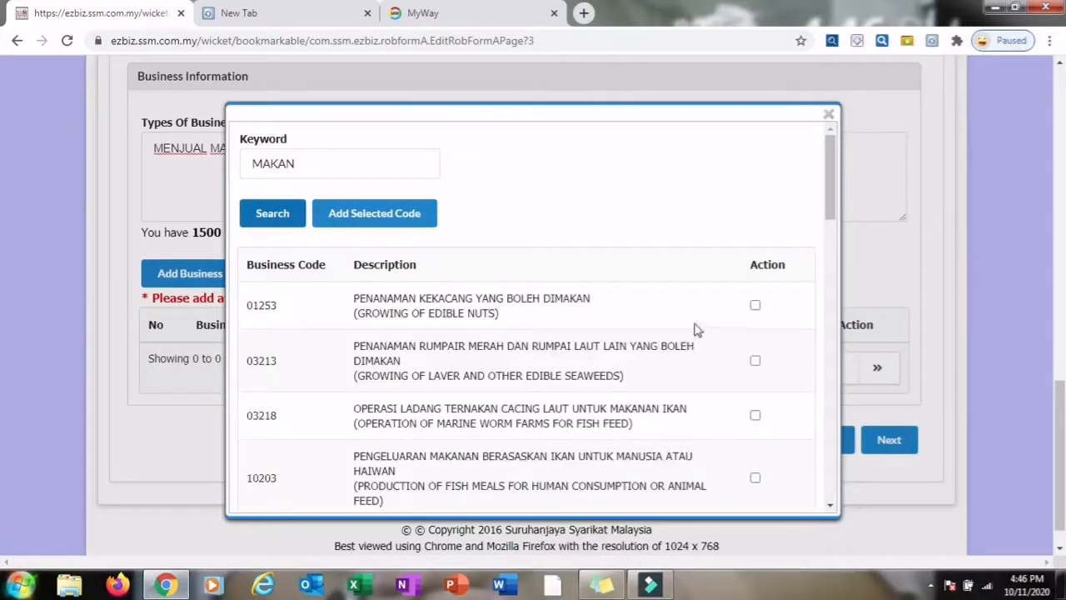
pyautogui.click(755, 308)
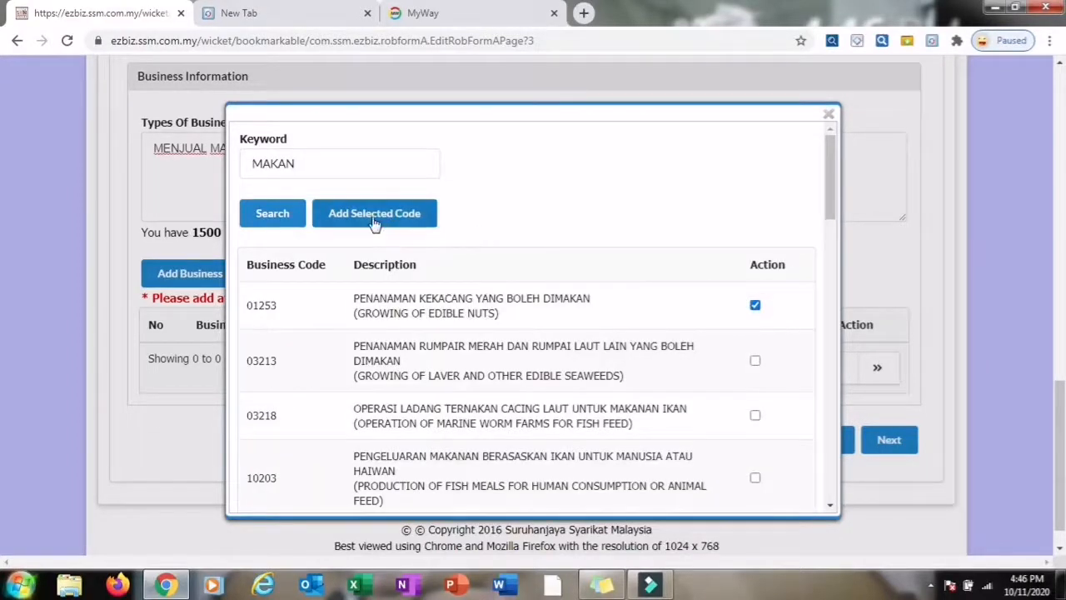
pyautogui.click(374, 219)
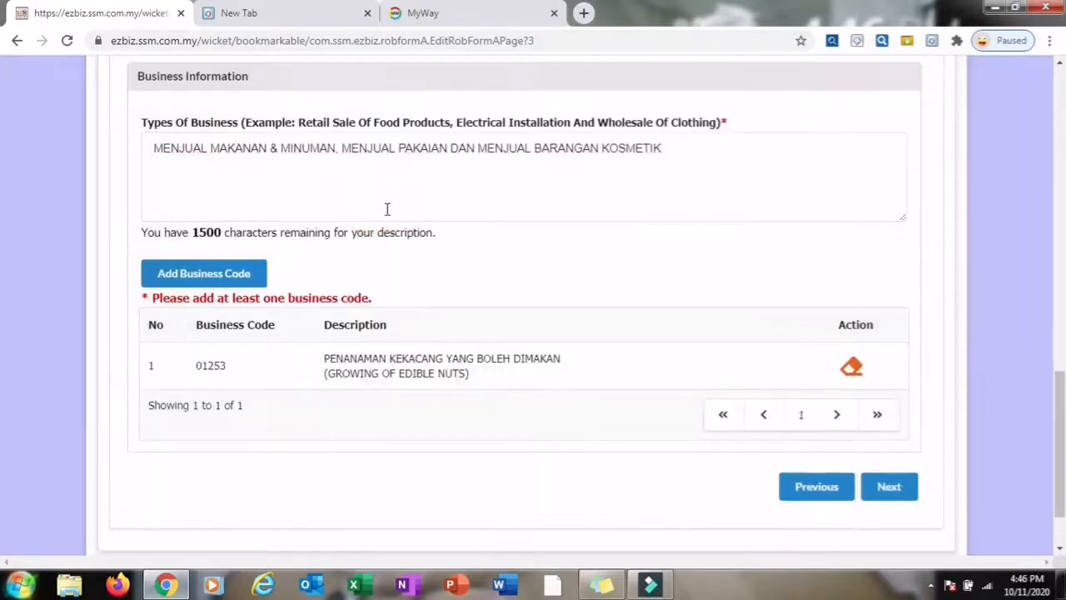
# Step: Search the business codes for PAKAI and add code 14102 (Manufacture of clothings) to the registration
pyautogui.click(223, 284)
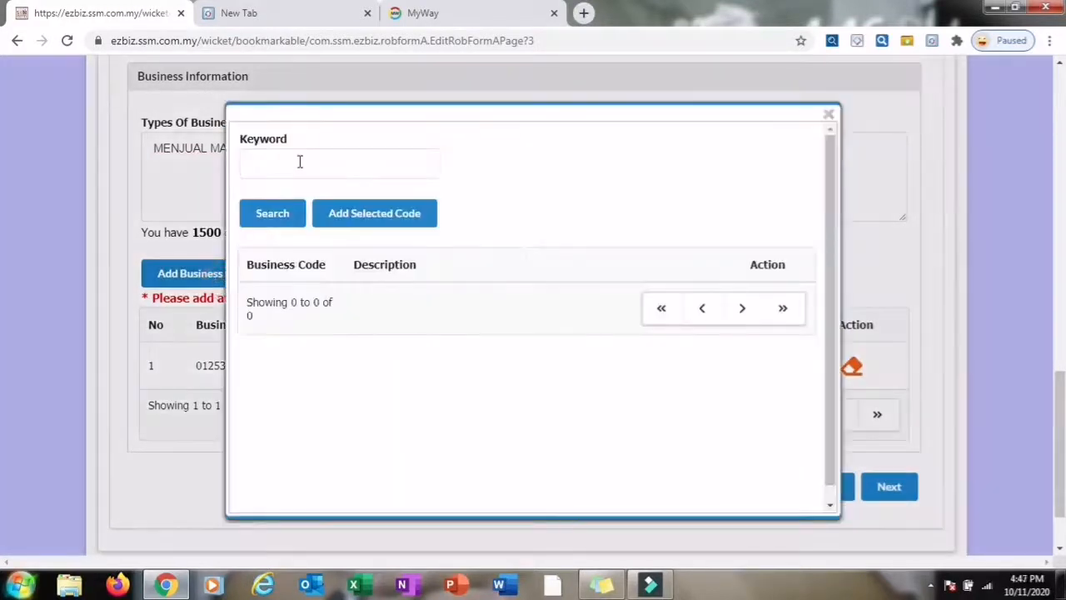
pyautogui.click(300, 162)
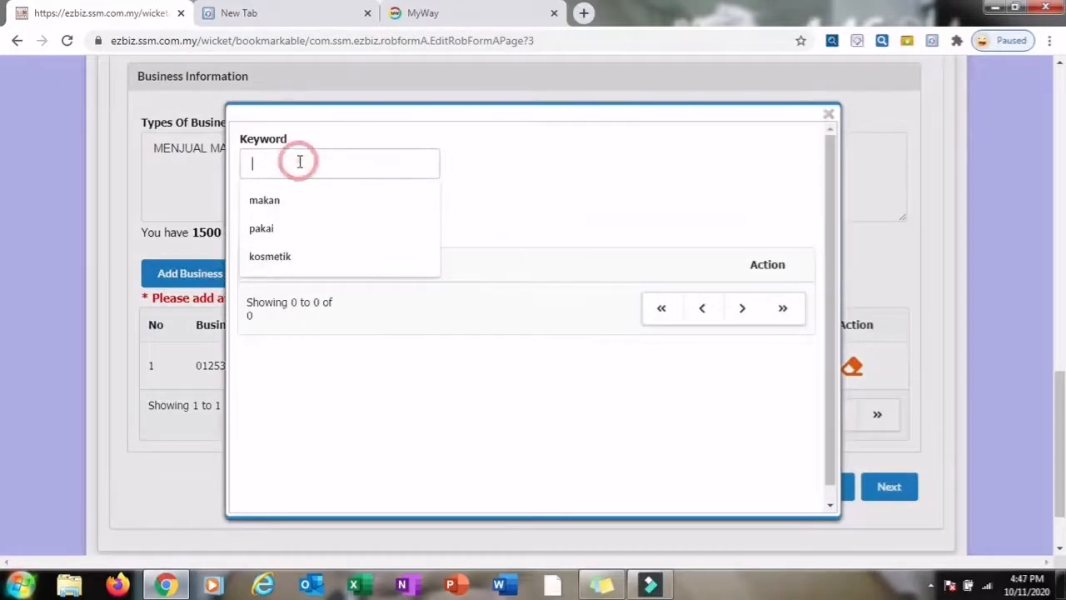
pyautogui.click(271, 233)
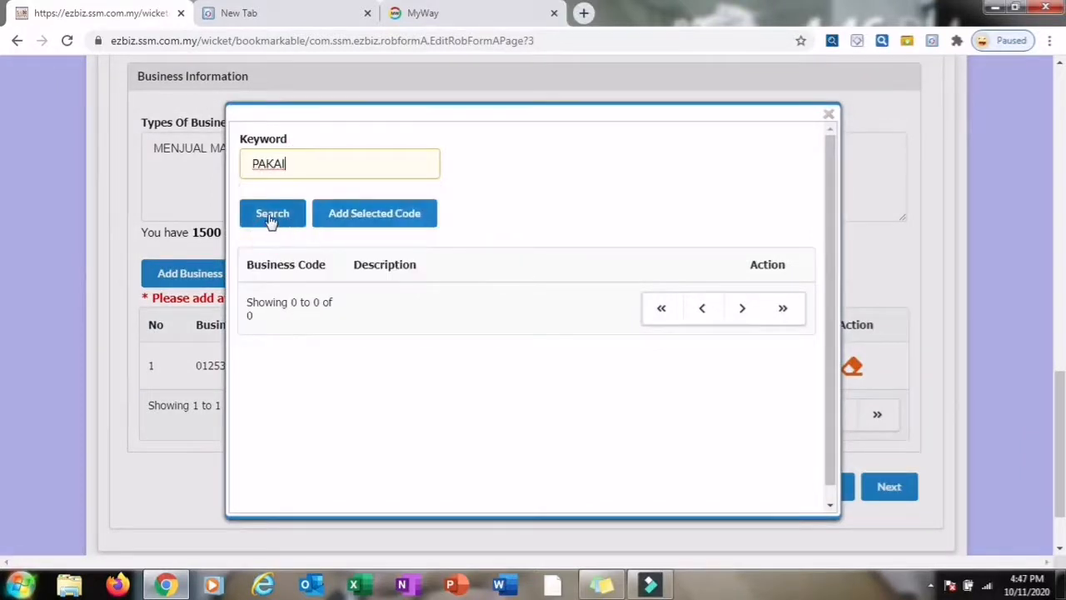
pyautogui.click(268, 215)
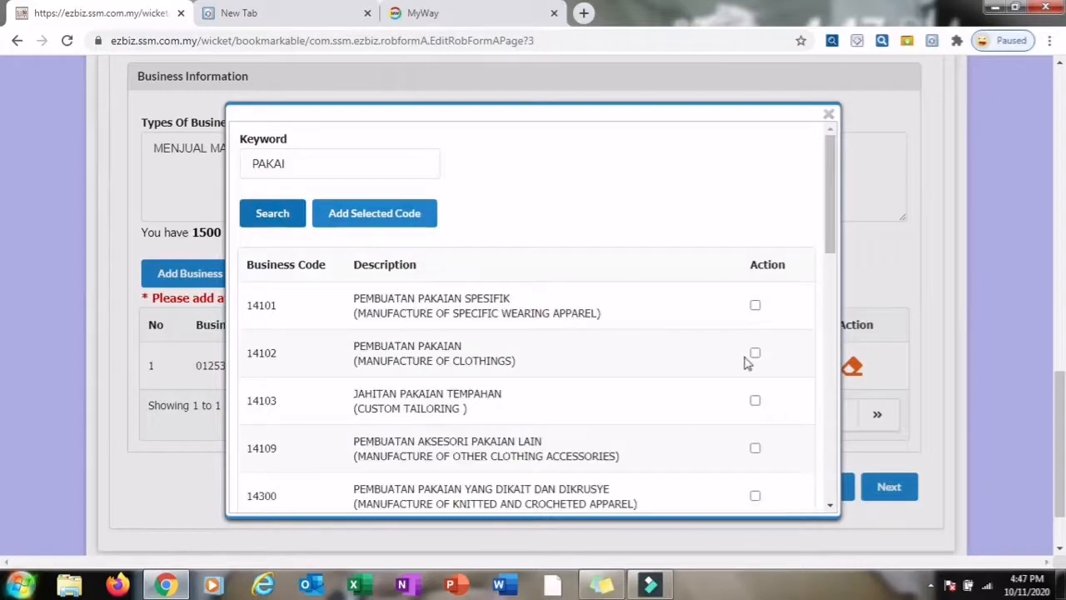
pyautogui.click(755, 354)
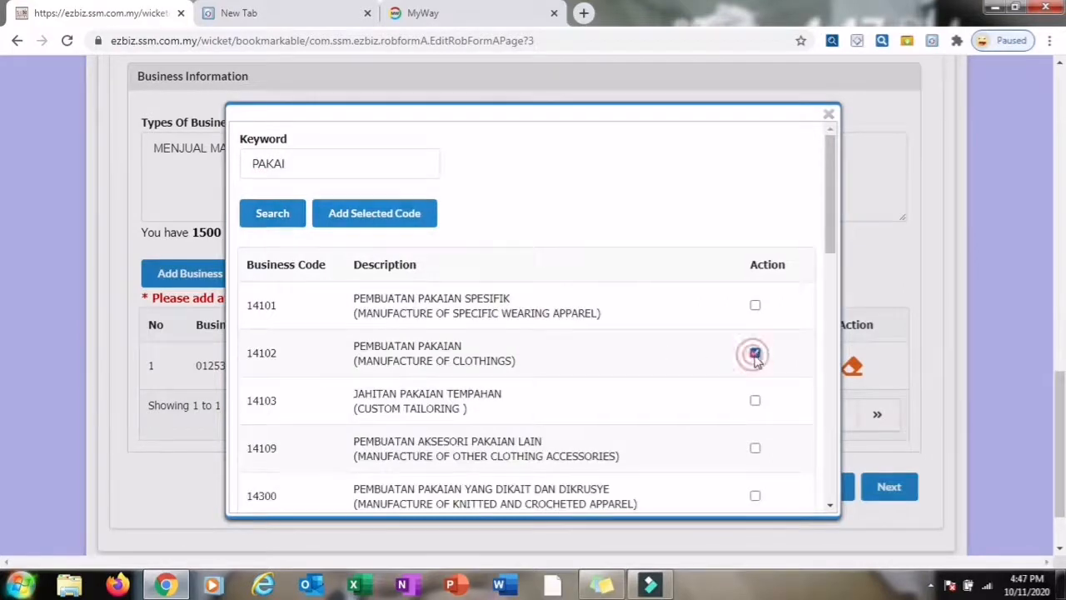
pyautogui.click(360, 218)
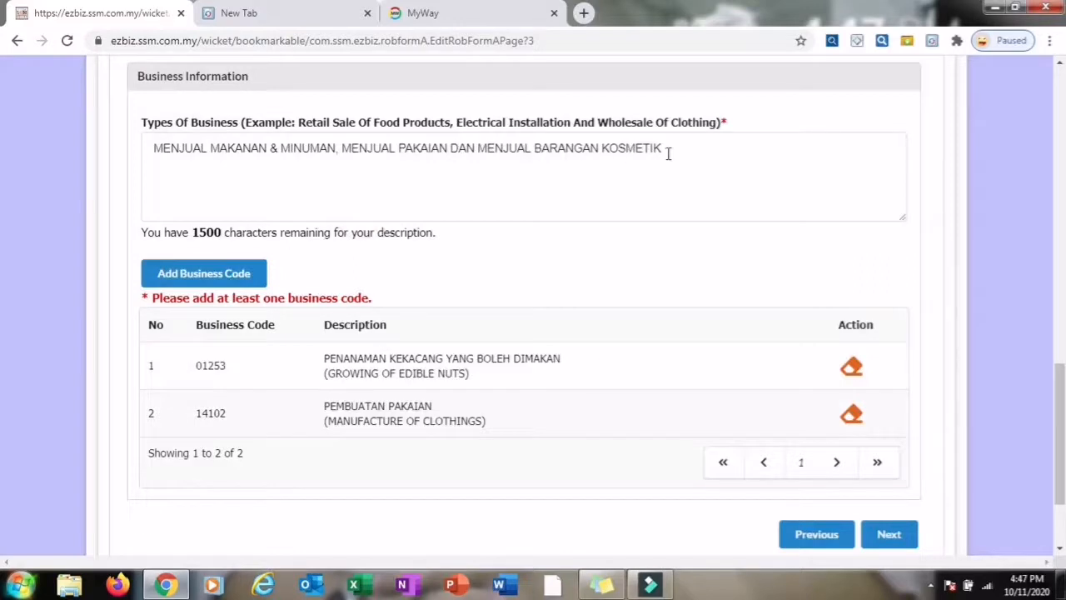
# Step: Search the business codes for KOSMETIK and add code 46422 (Wholesale of perfumeries, cosmetics, soap and toiletries) to the registration
pyautogui.click(200, 283)
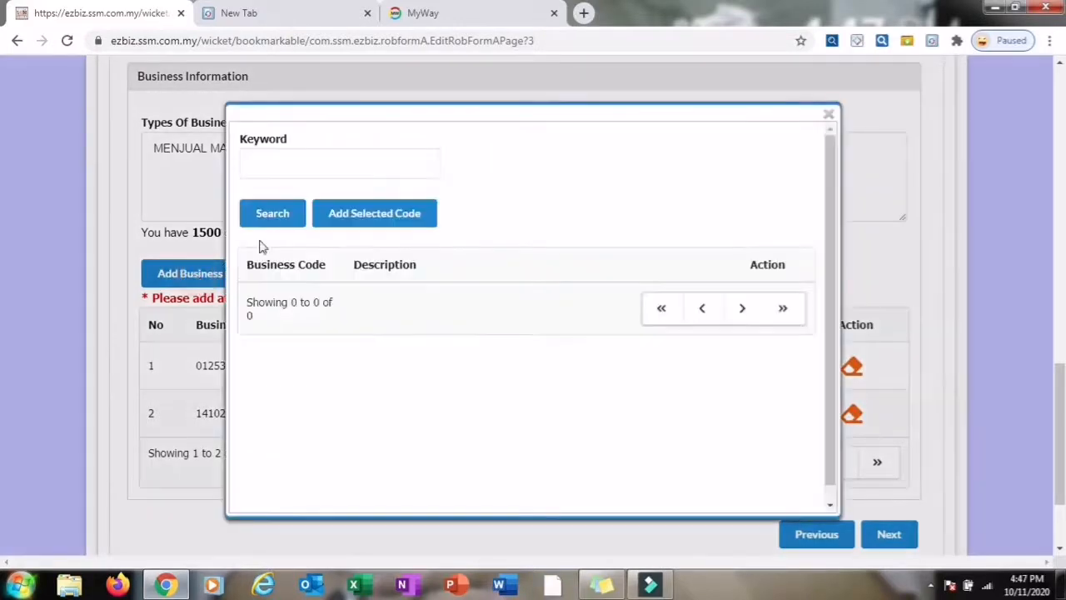
pyautogui.click(293, 164)
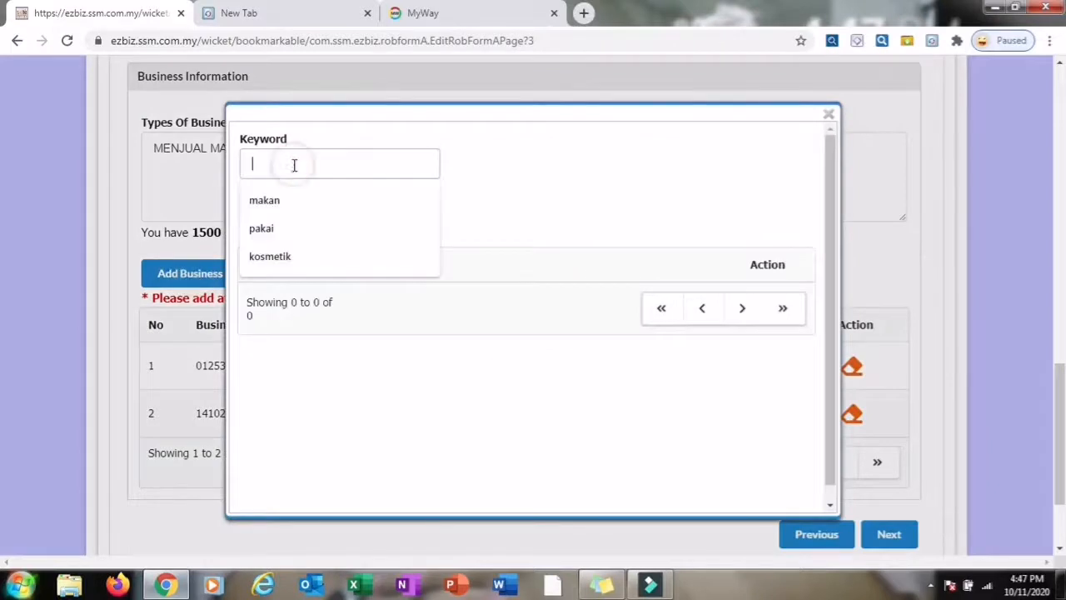
pyautogui.click(268, 255)
pyautogui.click(275, 219)
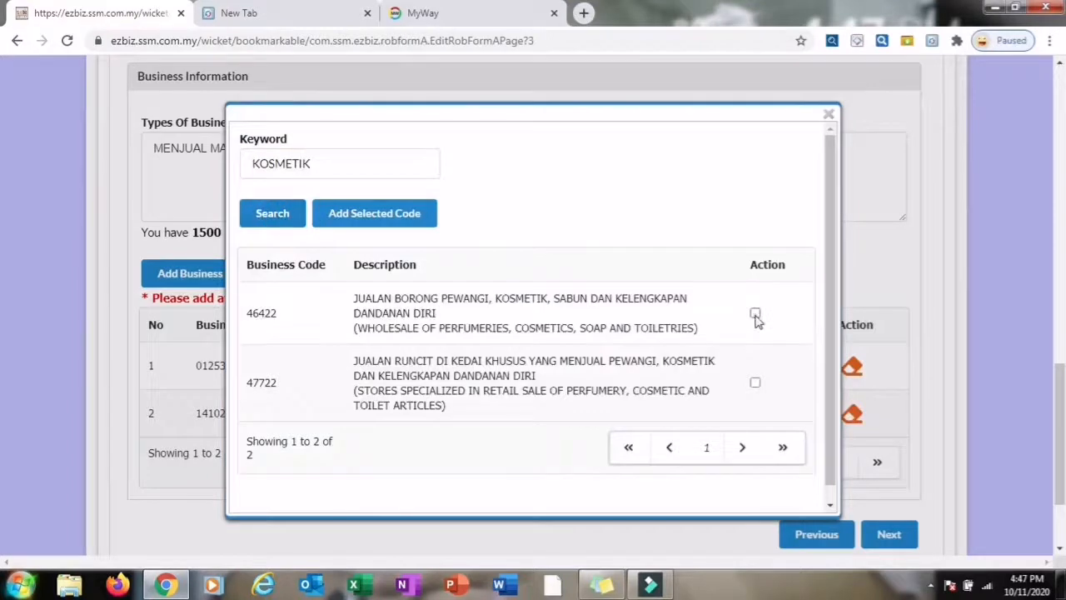
pyautogui.click(755, 314)
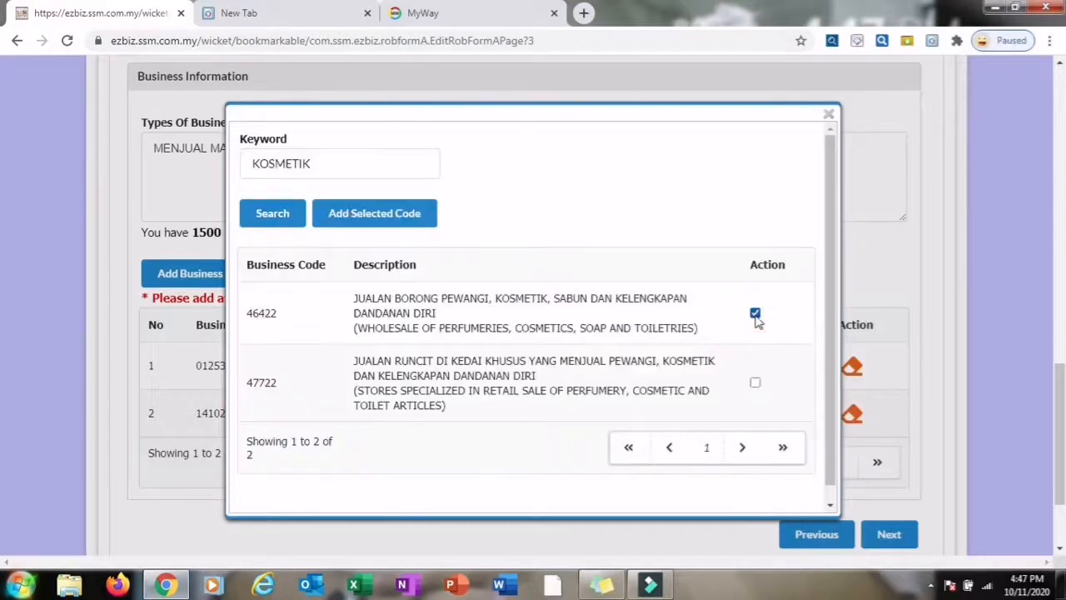
pyautogui.click(396, 220)
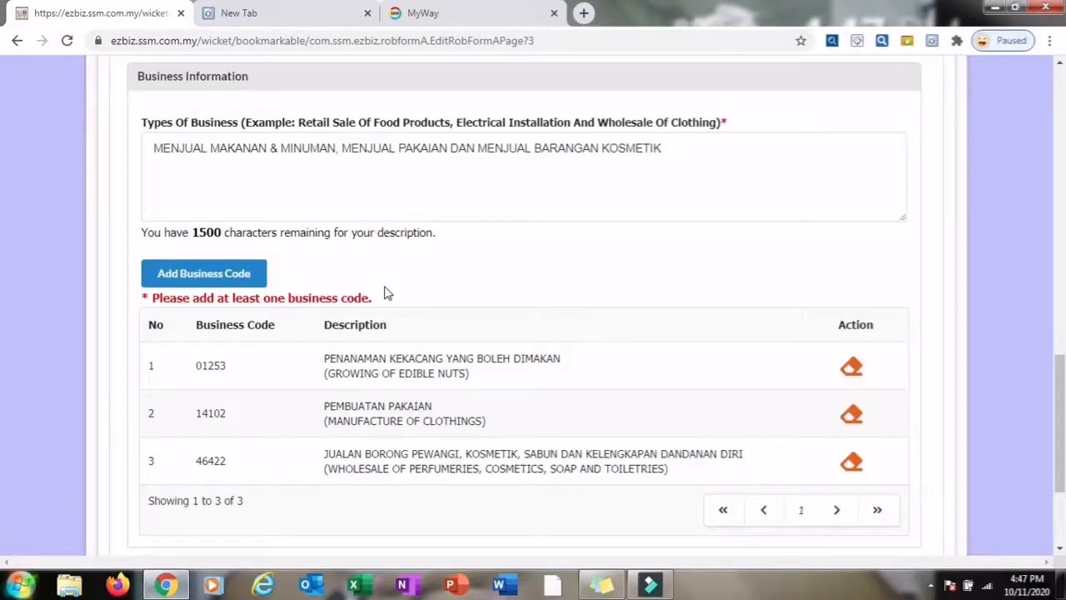
# Step: Enter the partner's MyKad number in the Owners Information section and save the partner's address and mobile number
pyautogui.scroll(-1, 800, 332)
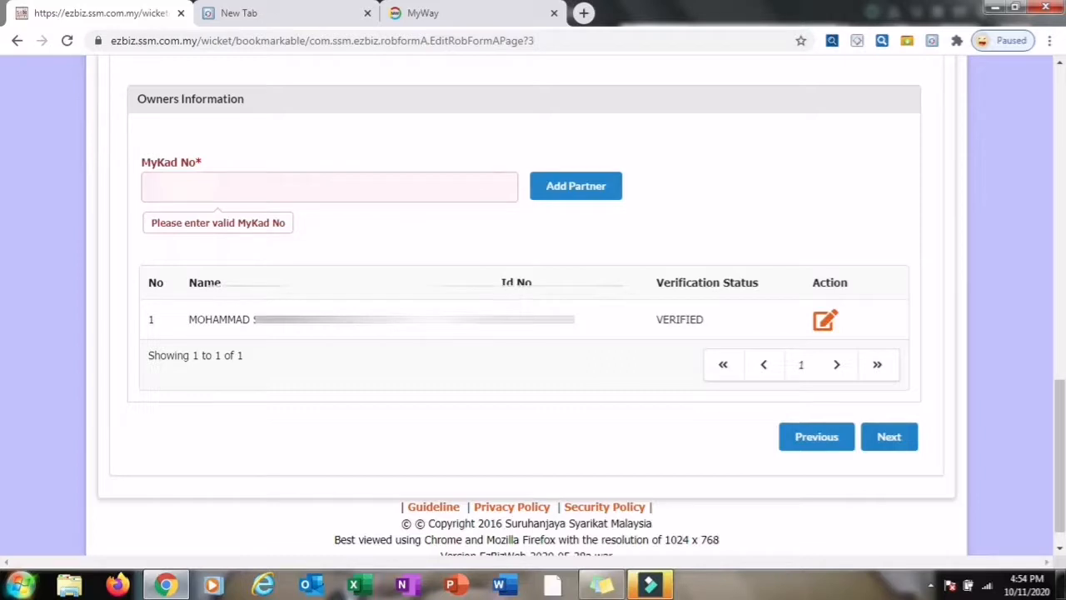
pyautogui.hotkey('ctrl', 'v')
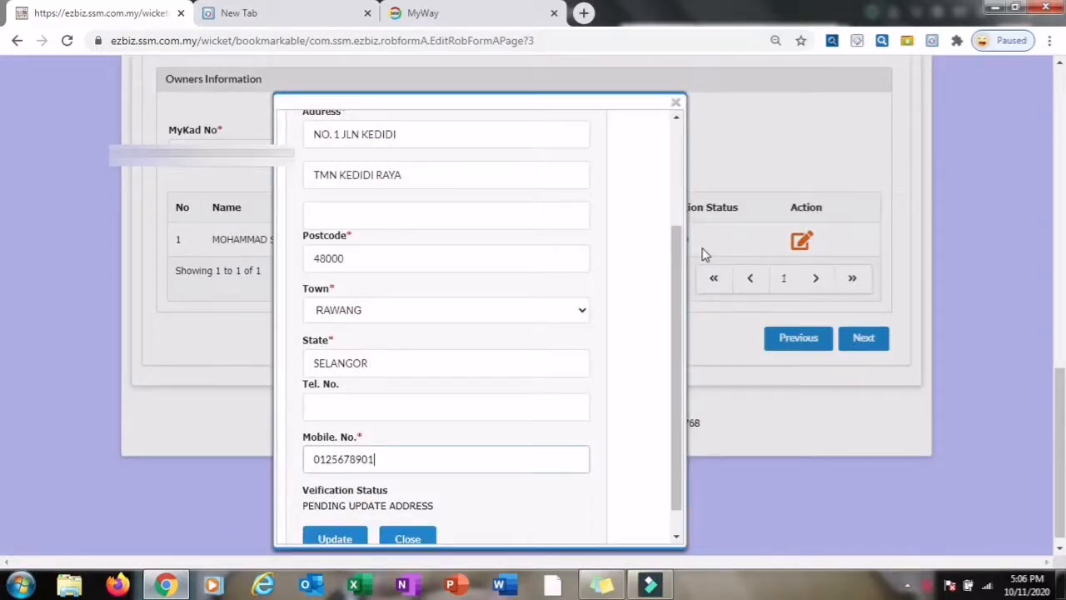
pyautogui.click(335, 539)
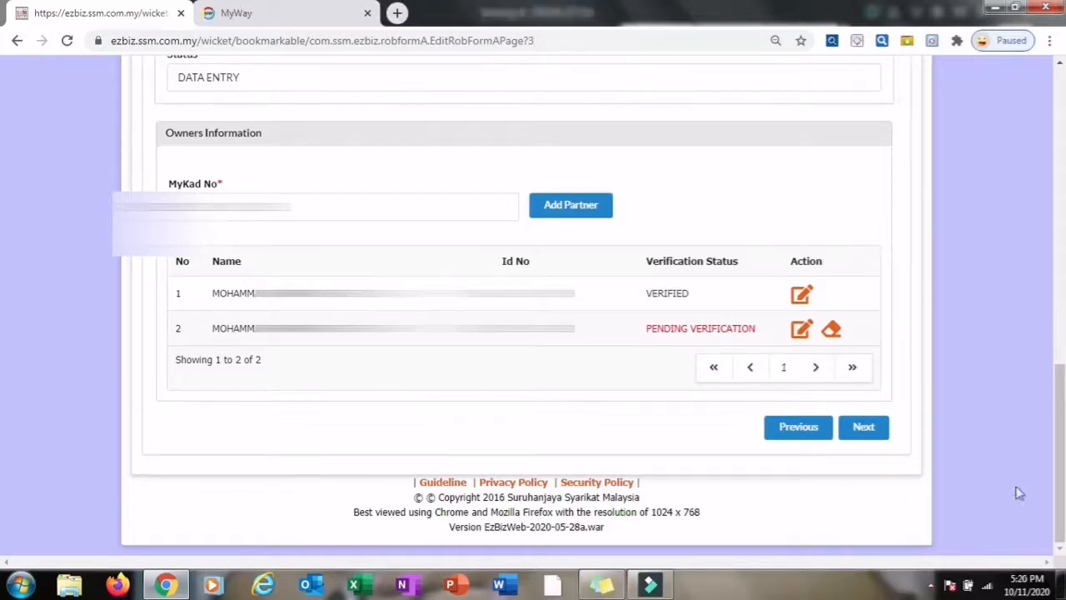
pyautogui.click(863, 428)
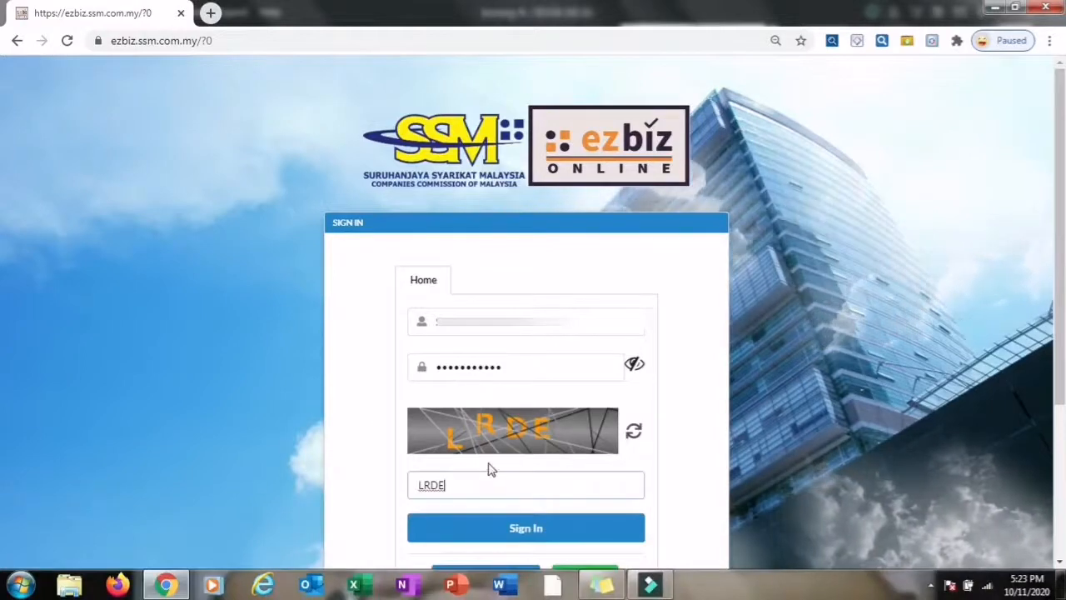
# Step: Sign in with the partner's account and open the pending application under Form A Partner Verification
pyautogui.click(523, 533)
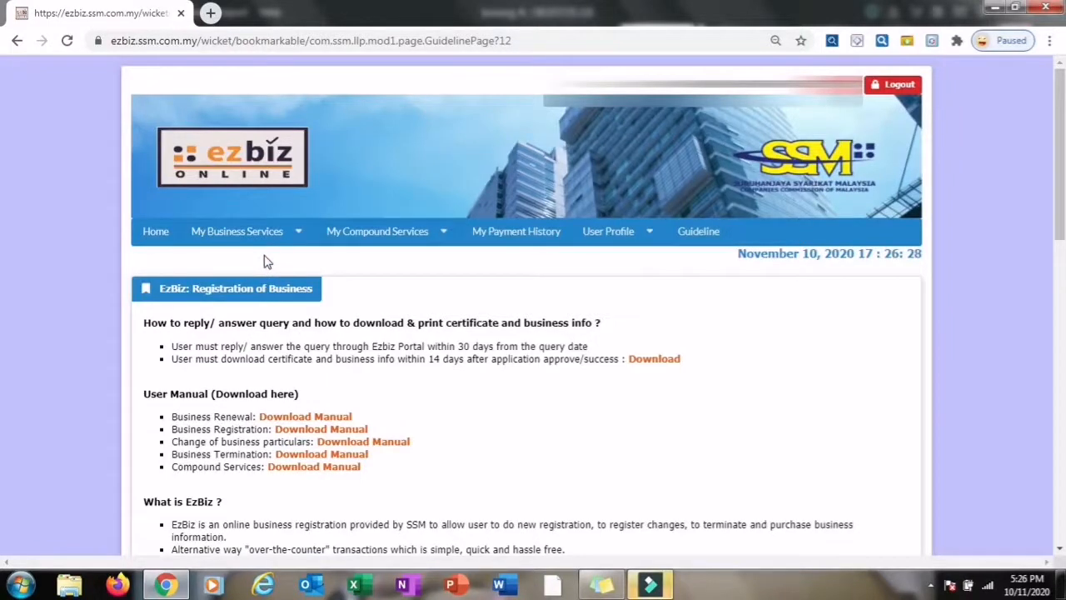
pyautogui.click(274, 238)
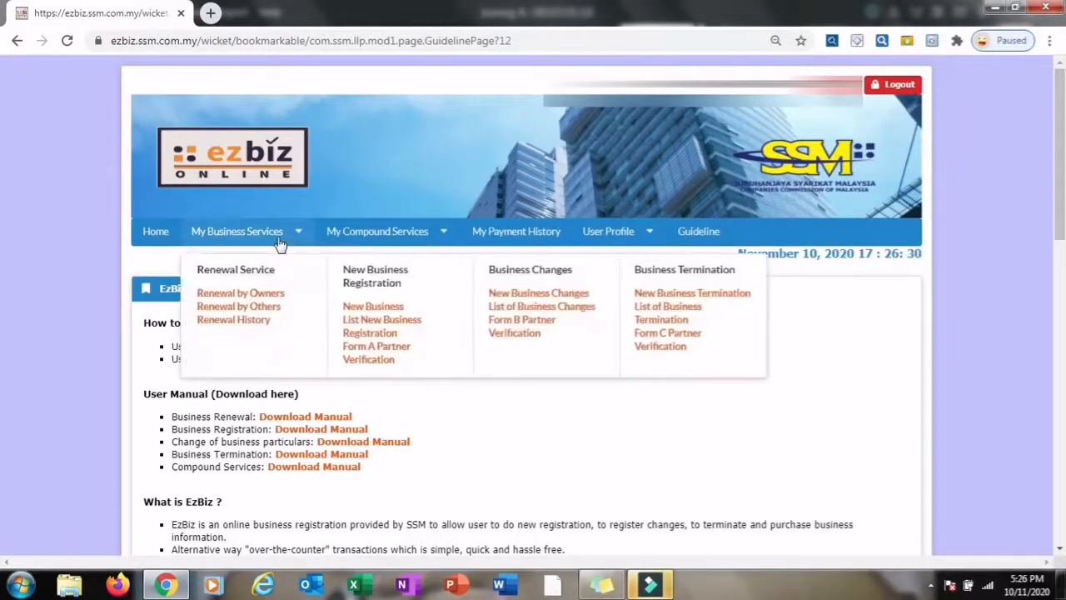
pyautogui.click(369, 362)
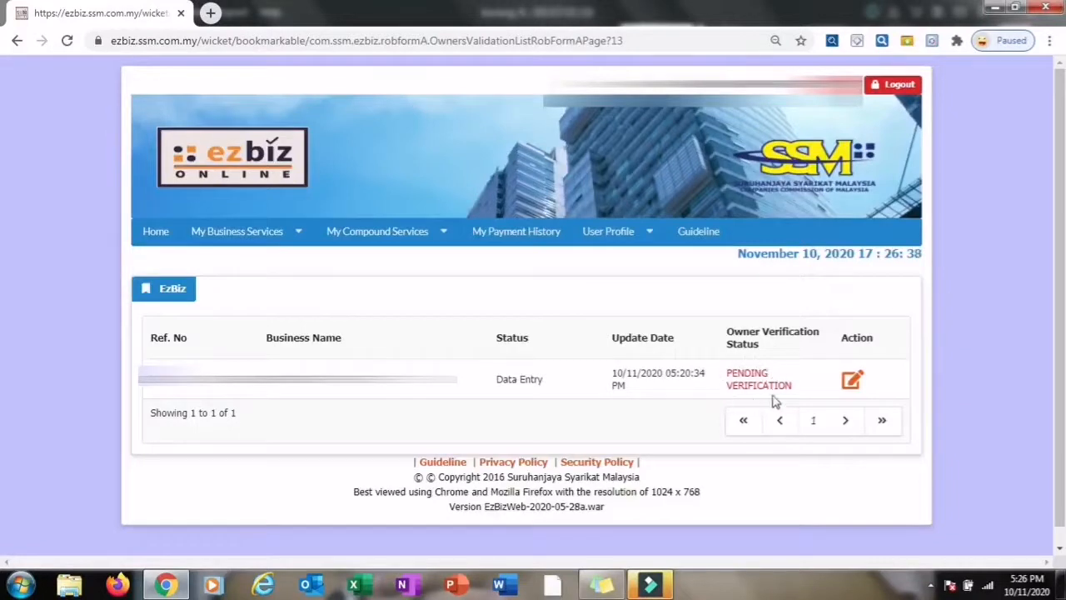
pyautogui.click(852, 383)
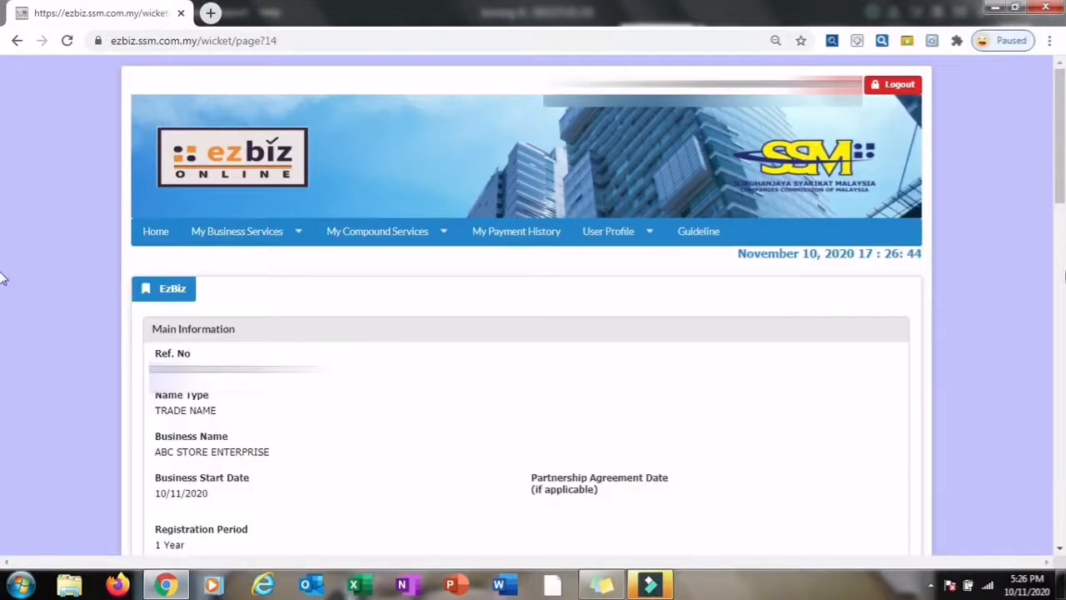
# Step: Accept being added as partner for the second owner in the Owner Information list
pyautogui.click(1058, 535)
pyautogui.click(1058, 541)
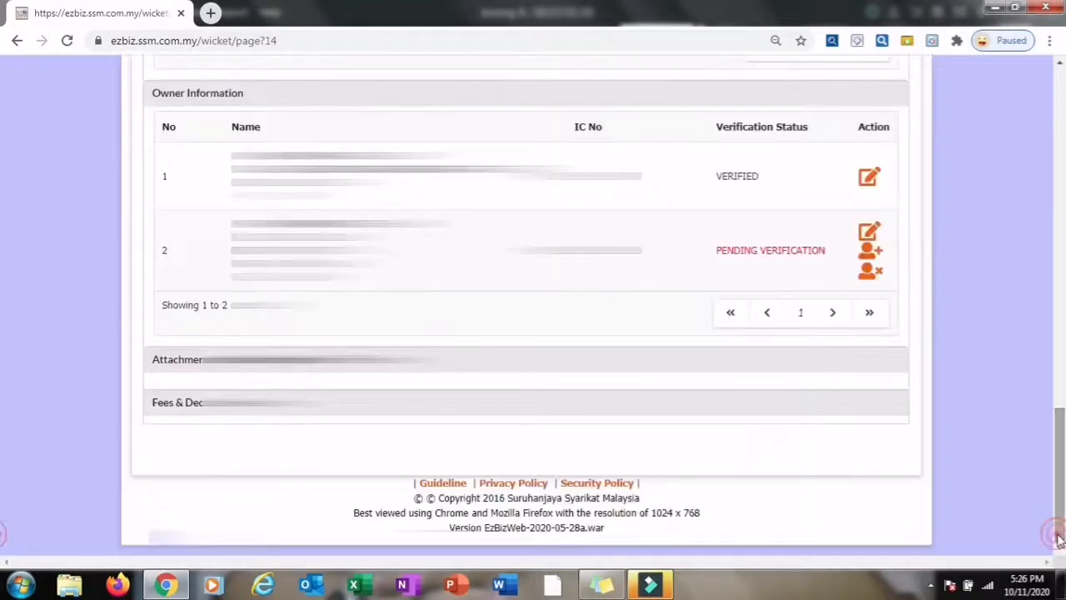
pyautogui.click(873, 260)
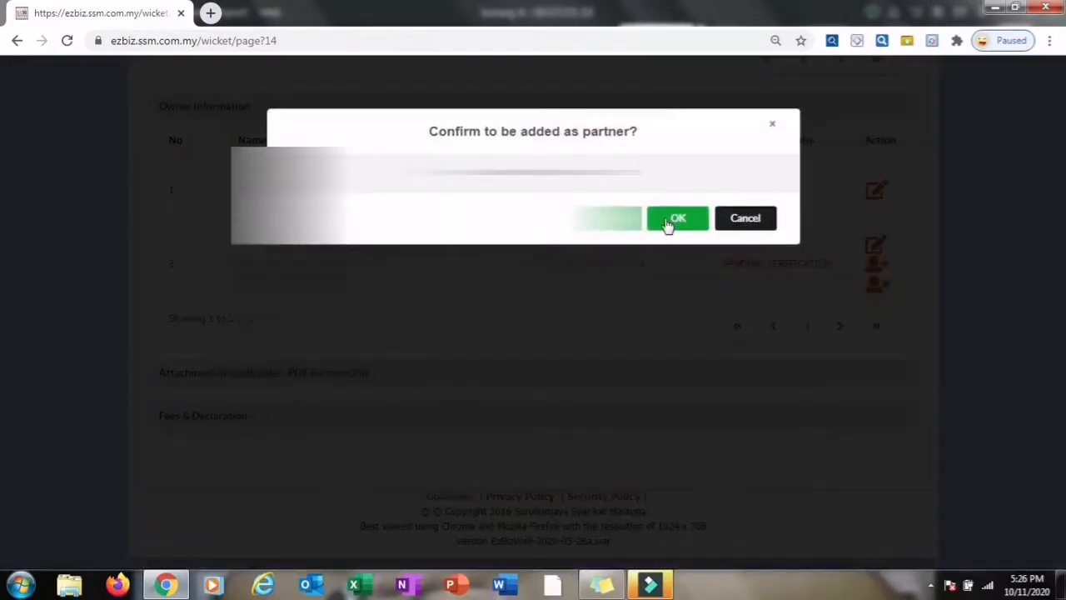
pyautogui.click(676, 220)
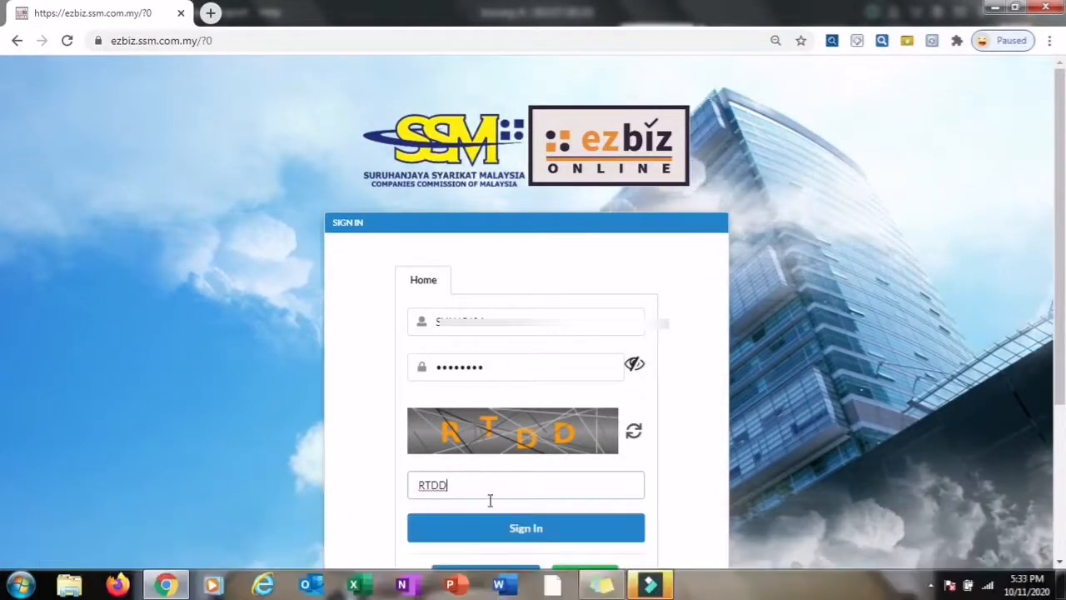
# Step: Sign in with the applicant's account and open the ABC STORE ENTERPRISE draft from the list of new business registrations
pyautogui.click(508, 532)
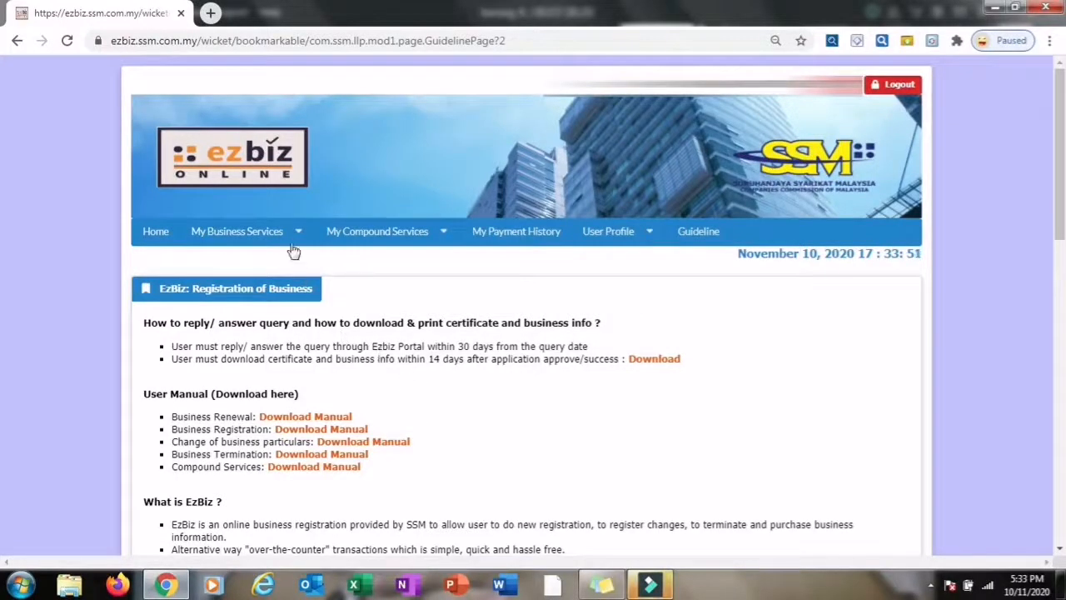
pyautogui.moveTo(291, 233)
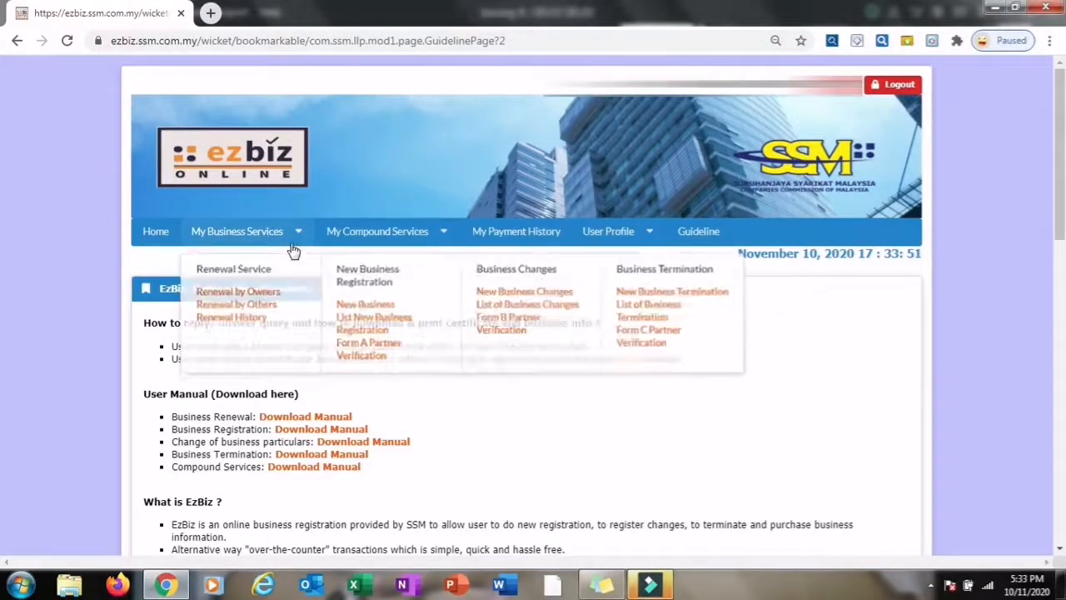
pyautogui.click(358, 323)
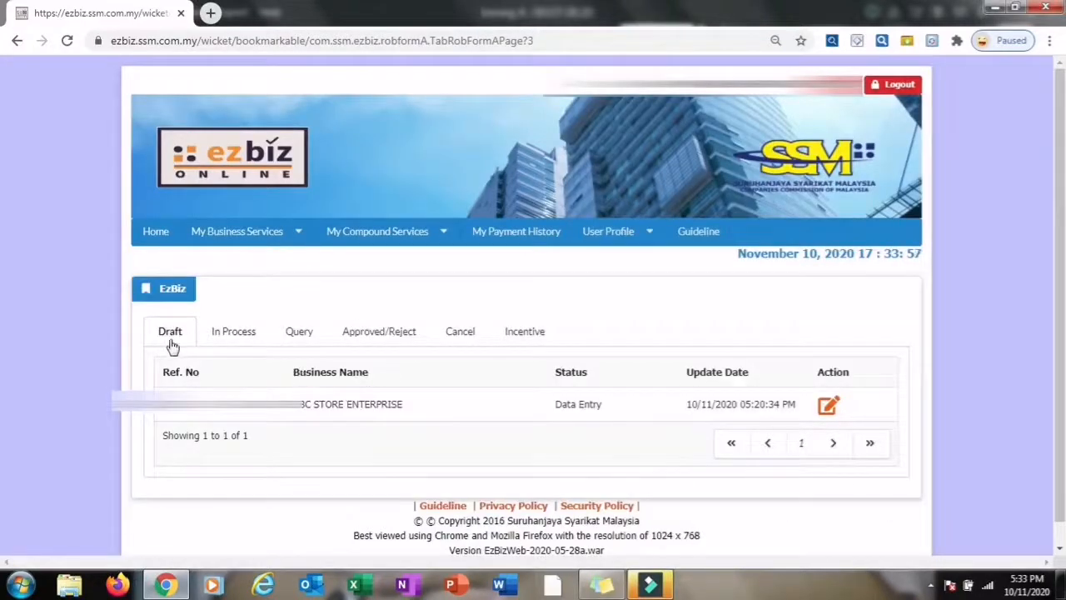
pyautogui.click(824, 410)
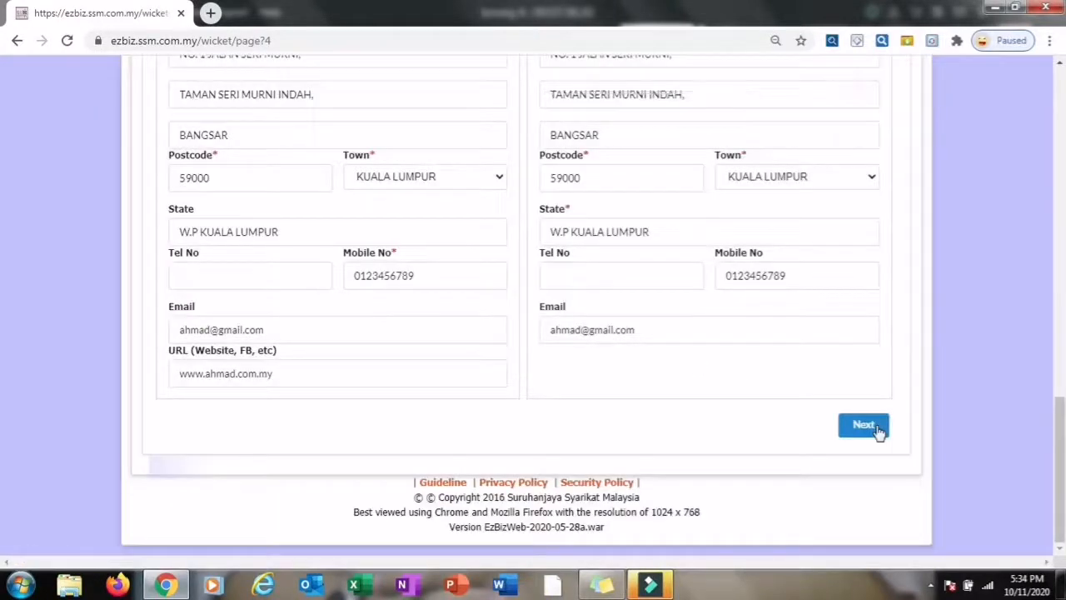
# Step: Proceed through the main information, branches, business code and owners sections to Fees & Declaration, leaving the entries as they are
pyautogui.click(864, 425)
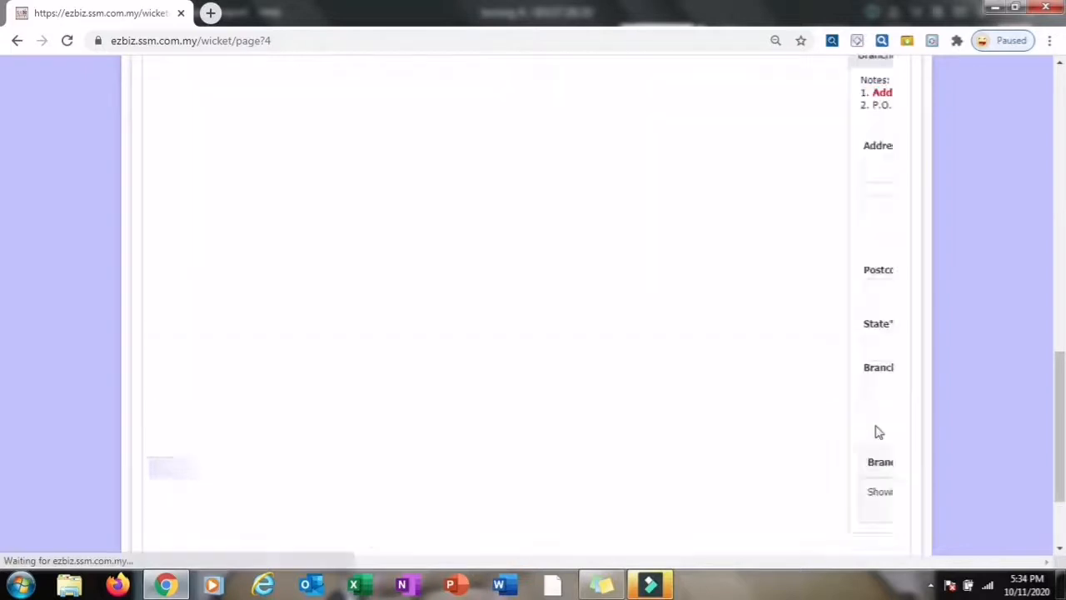
pyautogui.click(1056, 525)
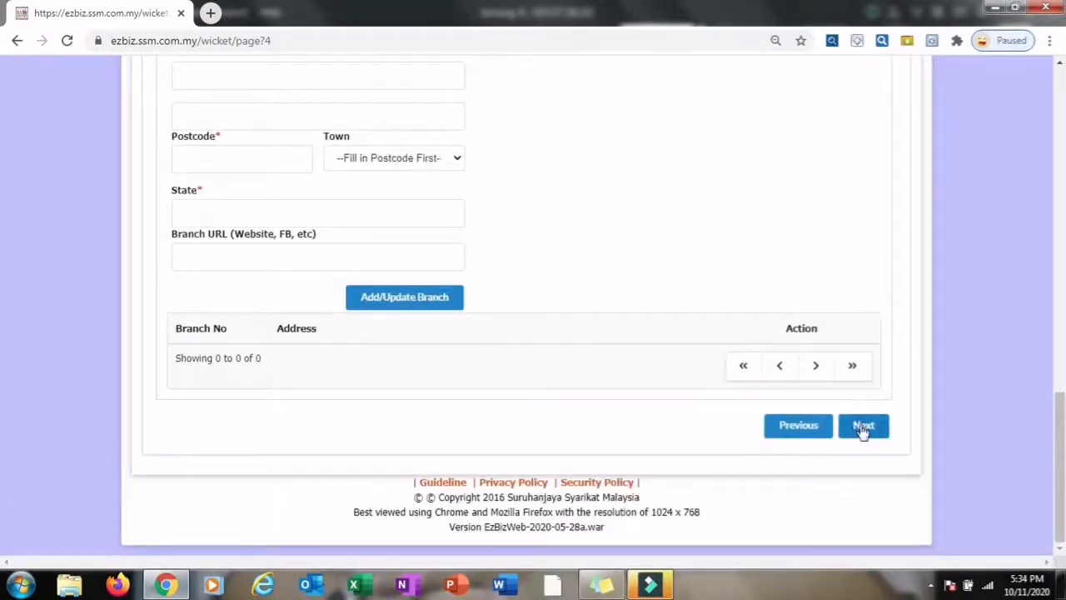
pyautogui.click(863, 425)
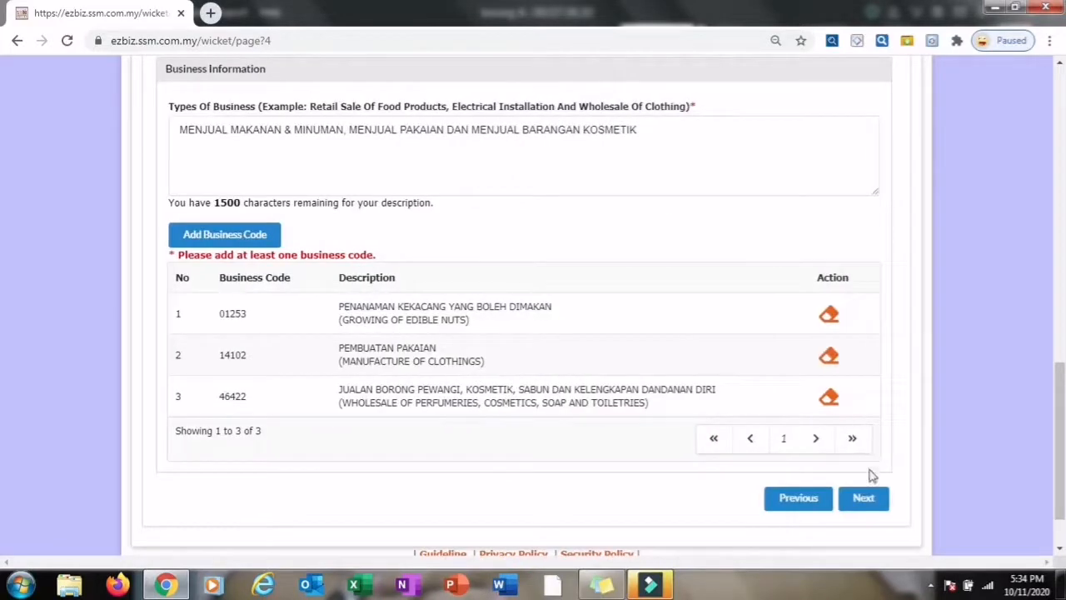
pyautogui.click(864, 498)
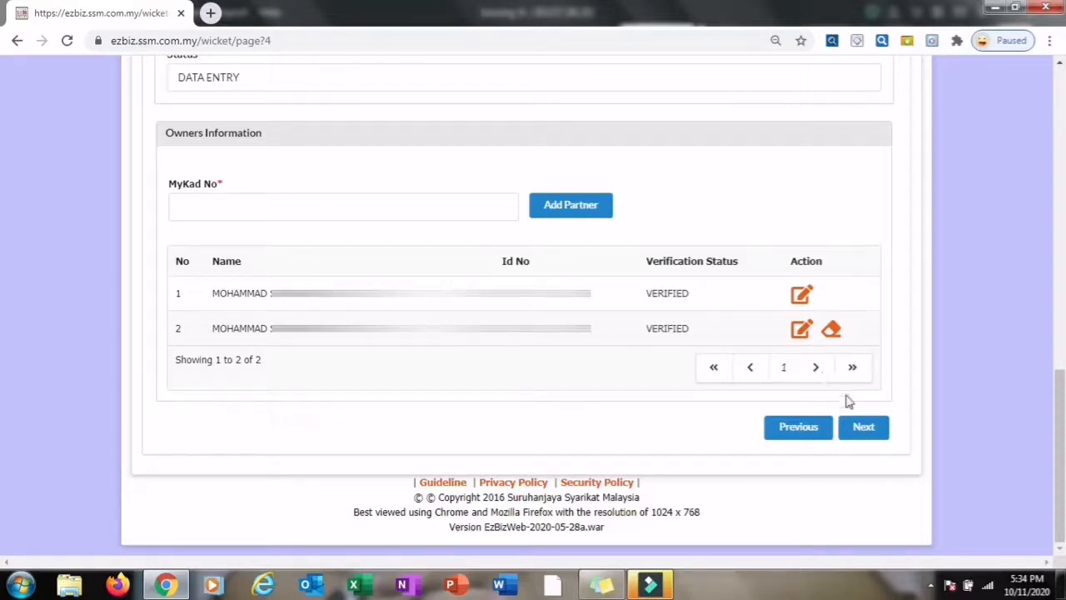
pyautogui.click(864, 428)
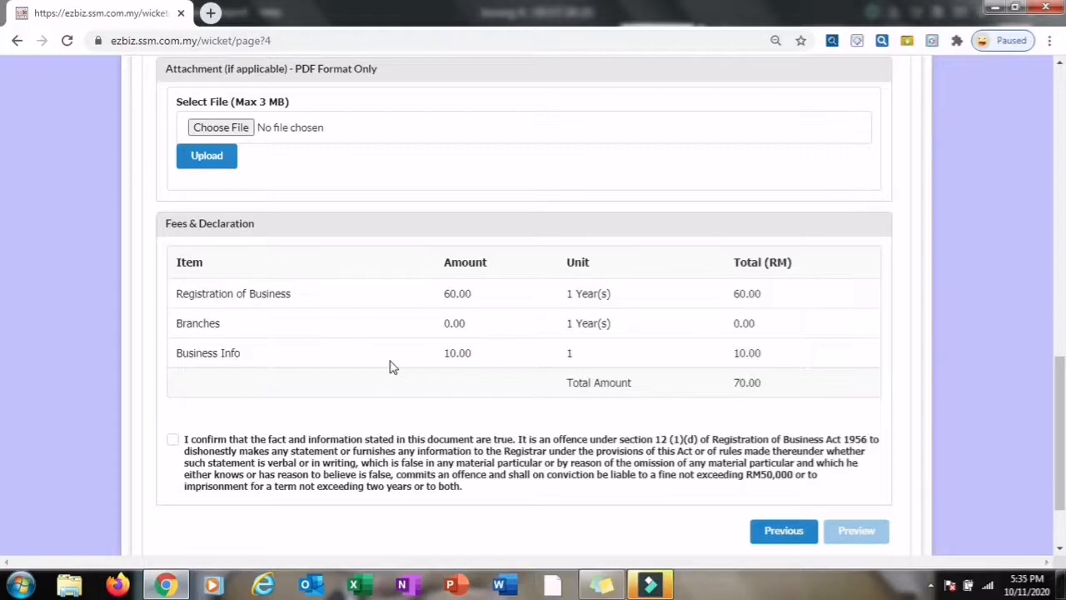
# Step: Accept the declaration that the stated information is true, and submit the previewed application for online payment
pyautogui.click(173, 442)
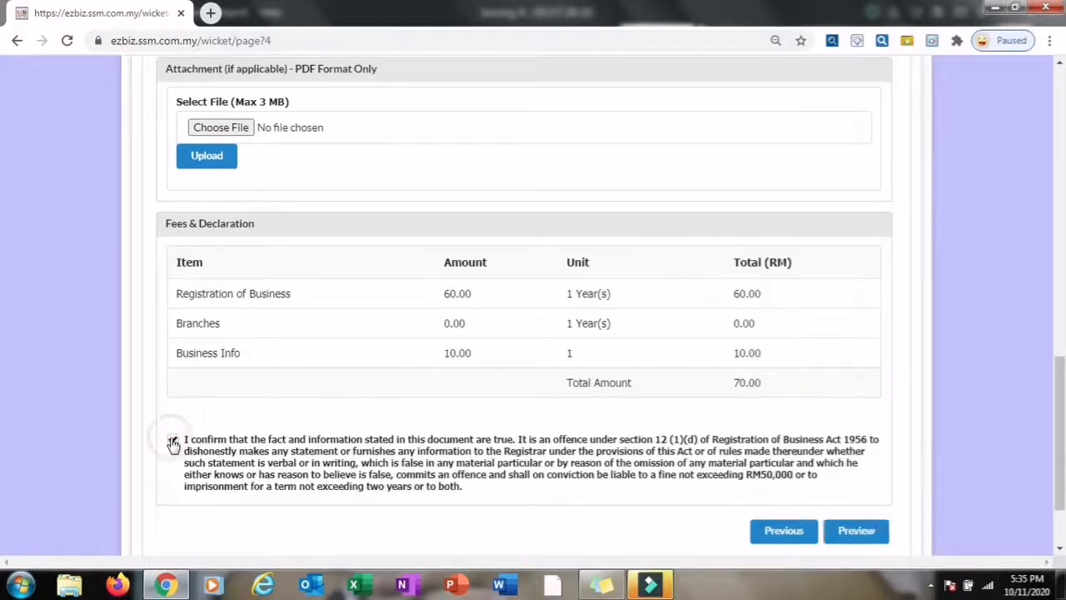
pyautogui.click(864, 533)
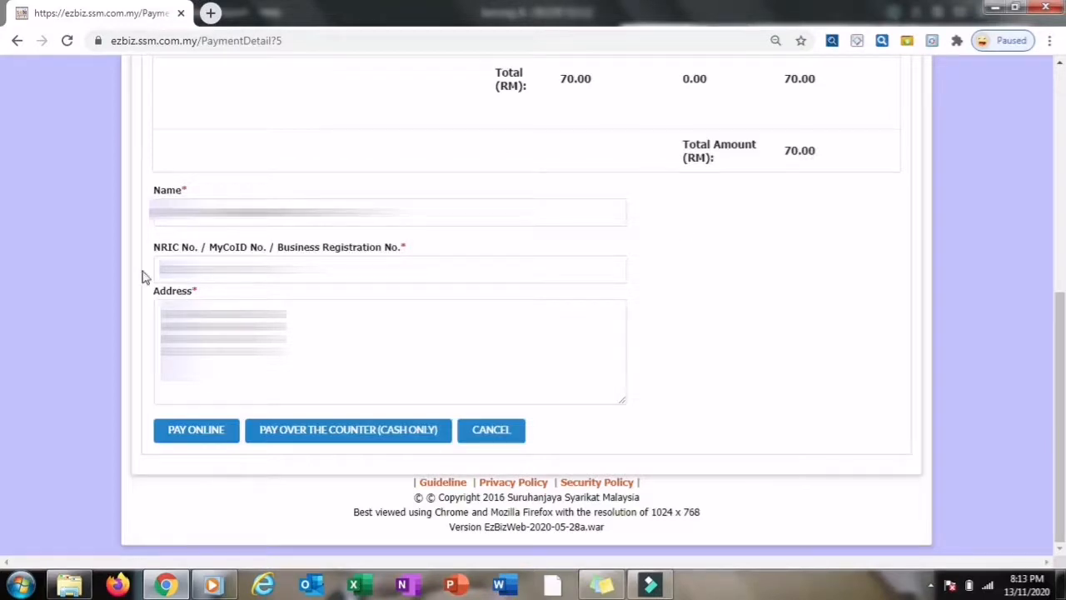
pyautogui.click(184, 439)
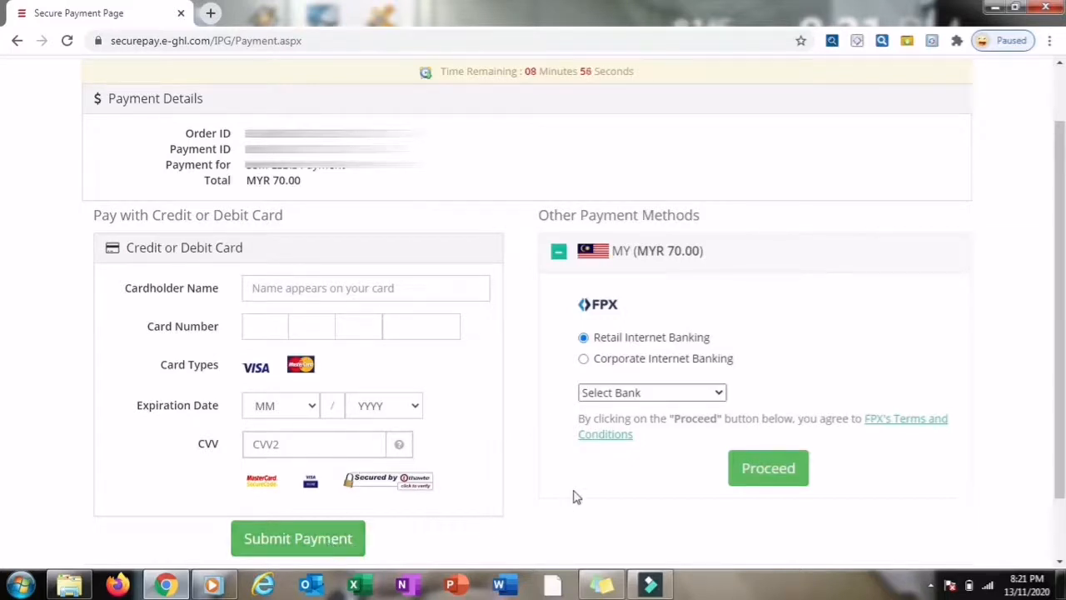
# Step: Choose Maybank2U as the FPX retail internet banking bank and proceed with the payment
pyautogui.click(639, 392)
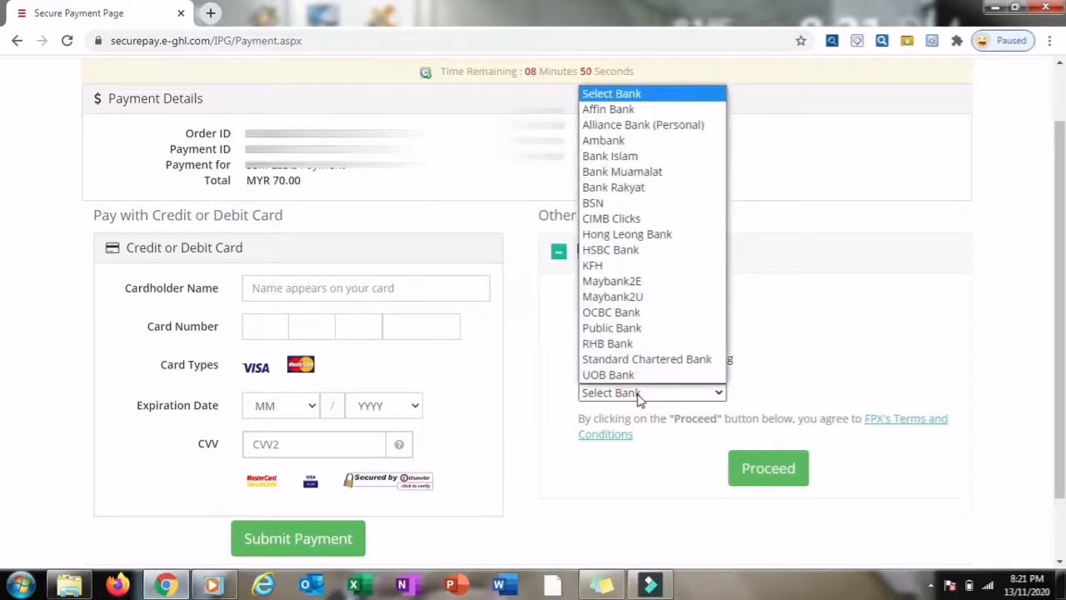
pyautogui.click(634, 297)
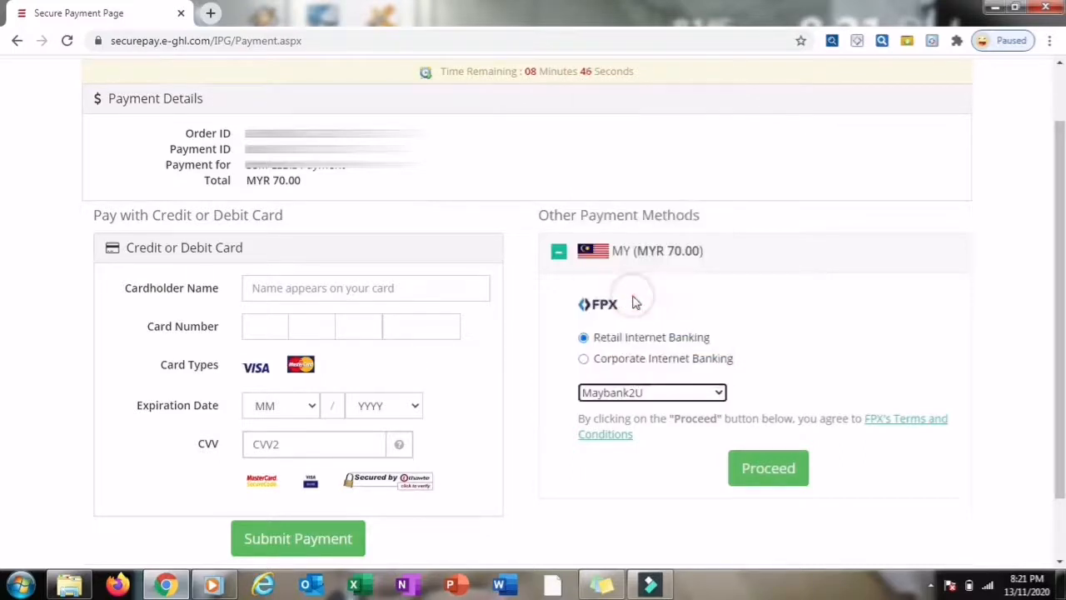
pyautogui.click(776, 469)
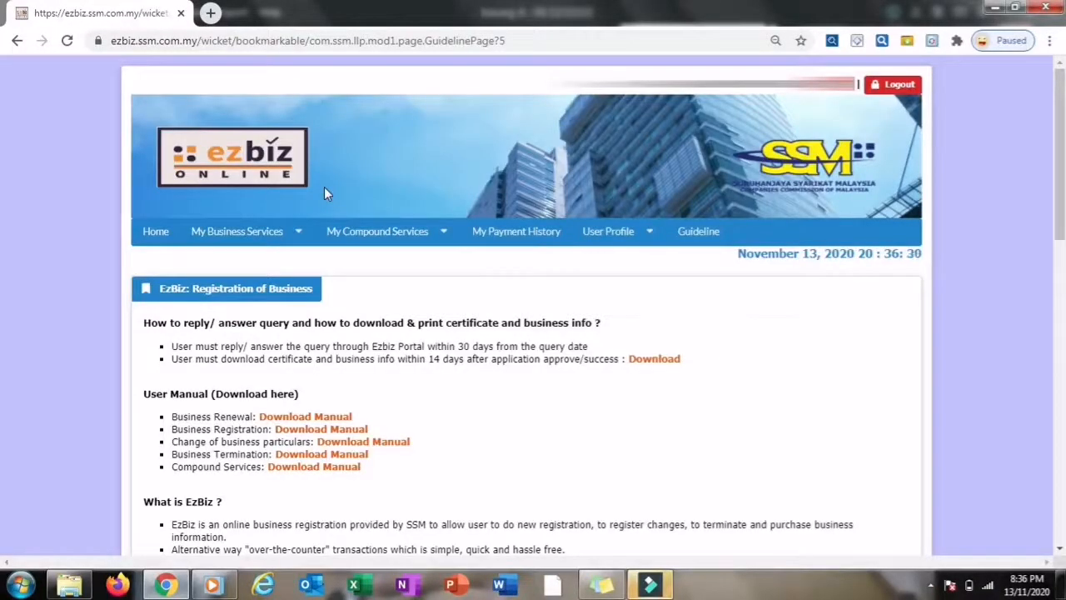
# Step: Open the list of new business registrations and show the approved or rejected applications
pyautogui.click(288, 237)
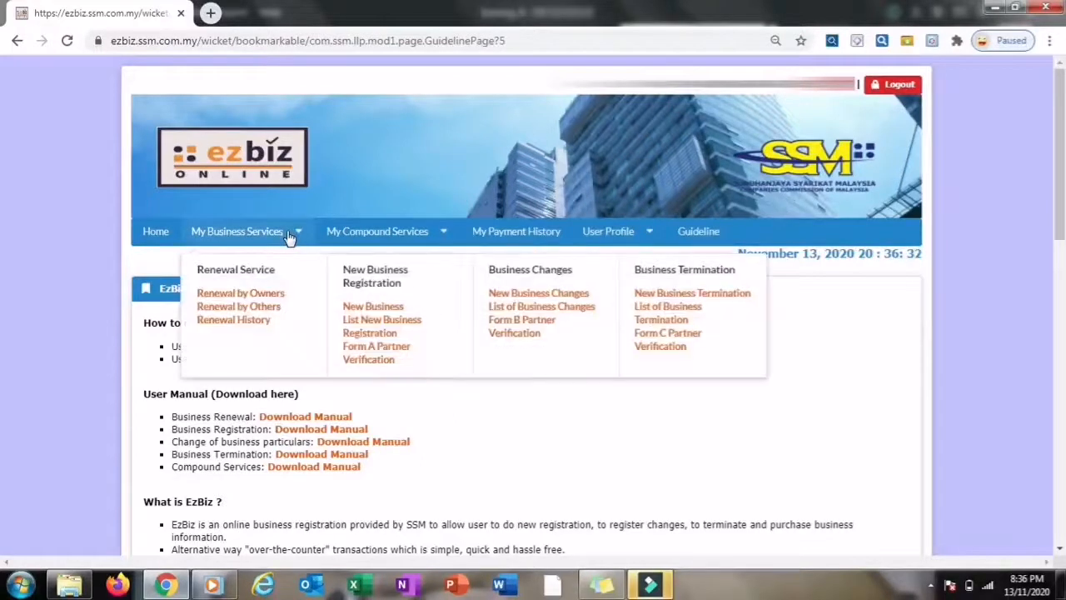
pyautogui.click(367, 322)
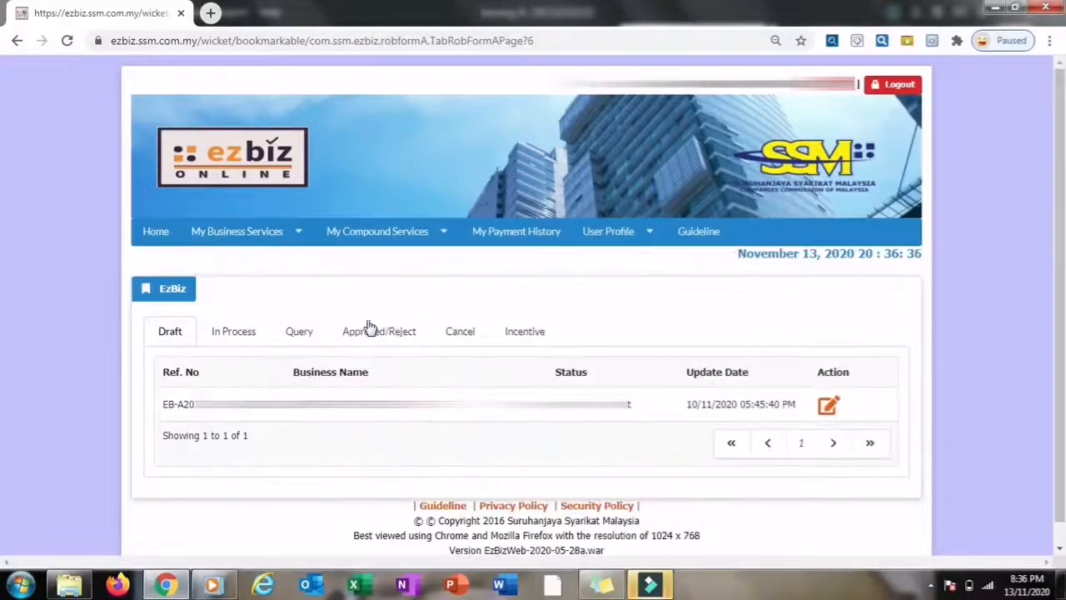
pyautogui.click(391, 333)
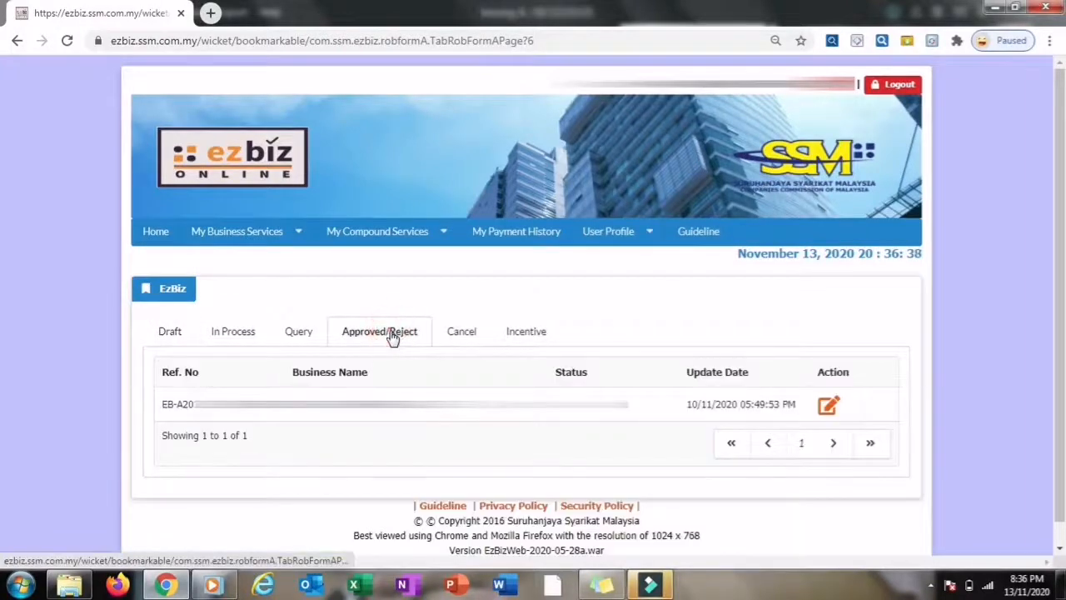